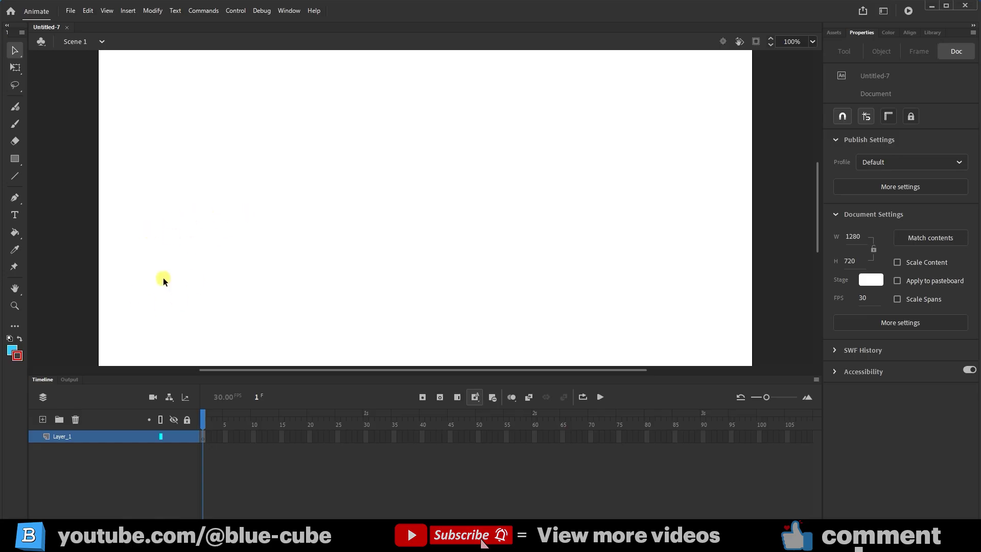
Step: At 50% zoom, draw a rectangle covering the entire stage
{"action": "left_click", "coordinate": [12, 162]}
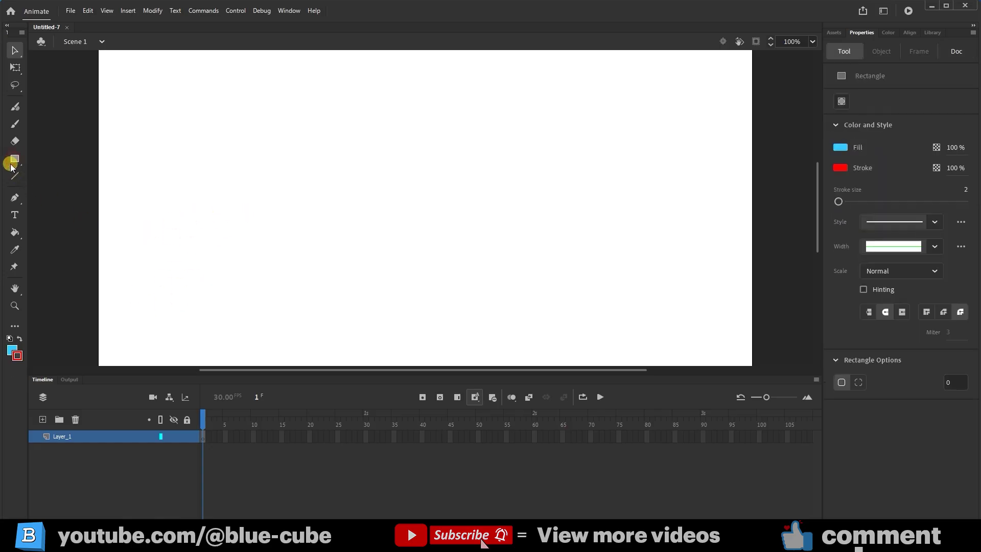
{"action": "left_click", "coordinate": [813, 43]}
{"action": "left_click", "coordinate": [826, 118]}
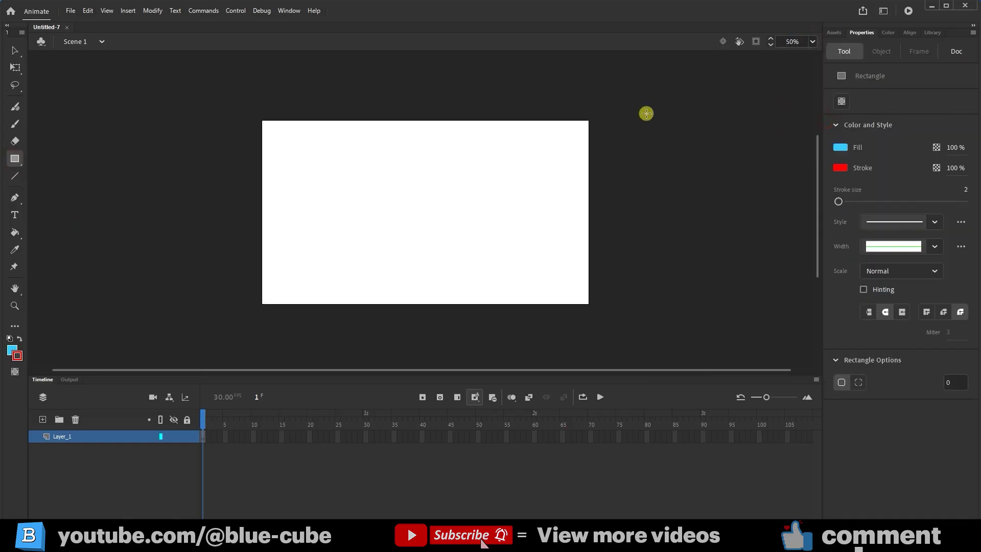
{"action": "mouse_move", "coordinate": [611, 102]}
{"action": "left_mouse_down"}
{"action": "mouse_move", "coordinate": [558, 151]}
{"action": "mouse_move", "coordinate": [244, 319]}
{"action": "left_mouse_up"}
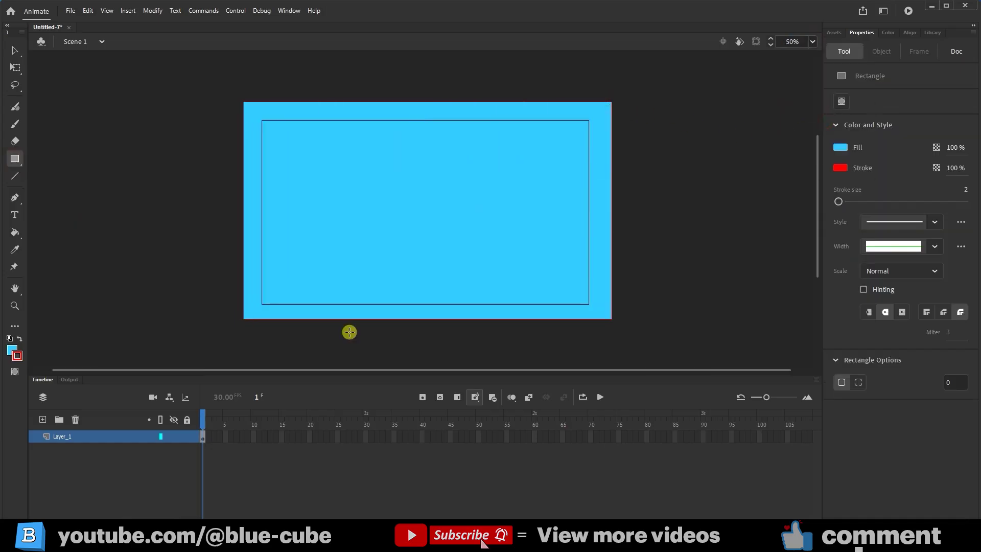
Step: Fill the background rectangle with cyan and lock Layer_1
{"action": "key", "text": "q"}
{"action": "left_click", "coordinate": [500, 265]}
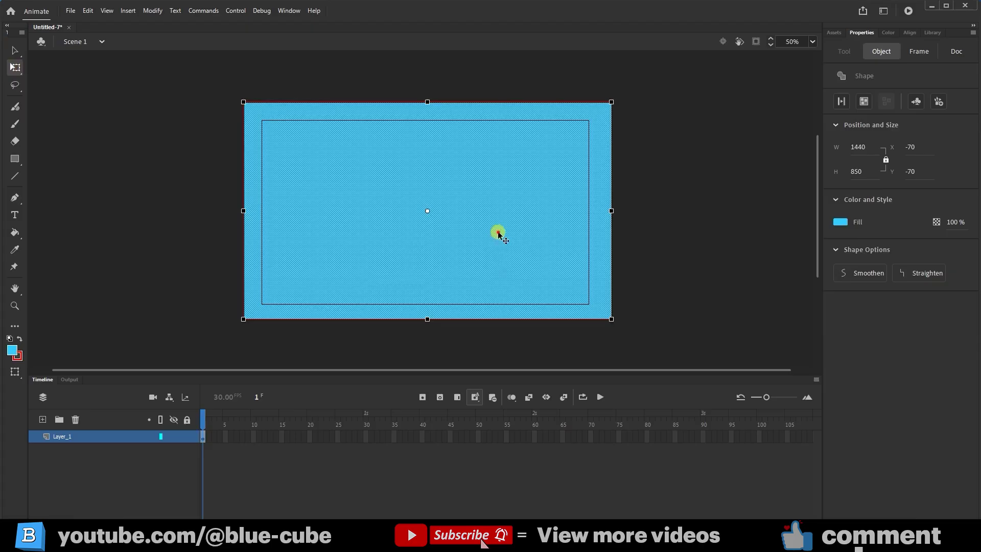
{"action": "left_click", "coordinate": [840, 221]}
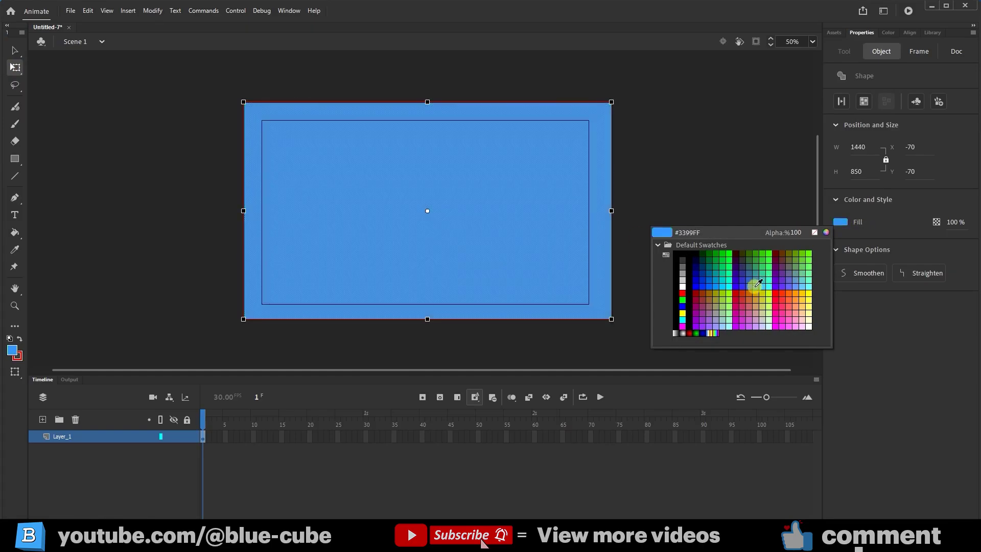
{"action": "left_click", "coordinate": [761, 286]}
{"action": "left_click", "coordinate": [691, 244]}
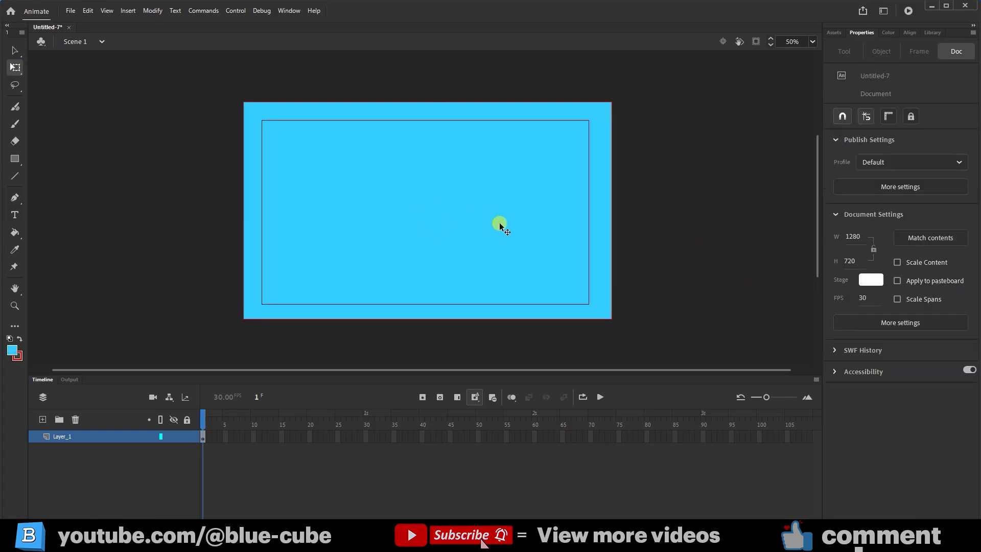
{"action": "left_click", "coordinate": [186, 437]}
Step: Add a new layer above the background and name it 'fish'
{"action": "left_click", "coordinate": [40, 421]}
{"action": "left_click", "coordinate": [62, 440]}
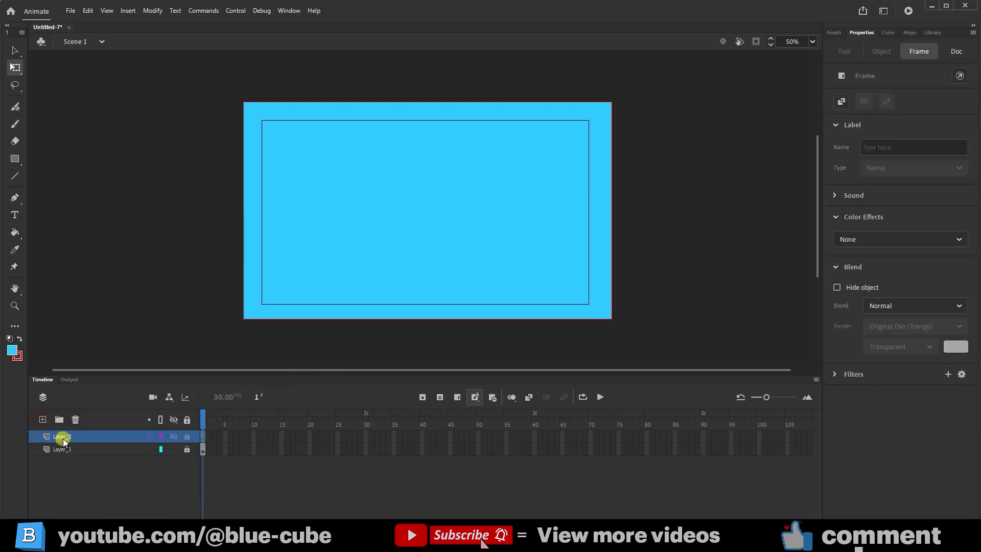
{"action": "double_click", "coordinate": [62, 437]}
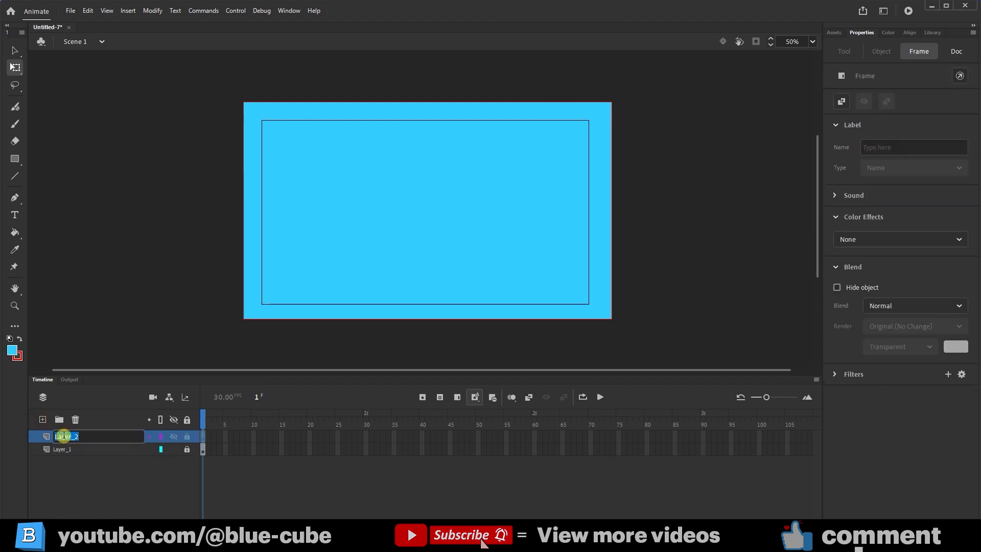
{"action": "type", "text": "fish"}
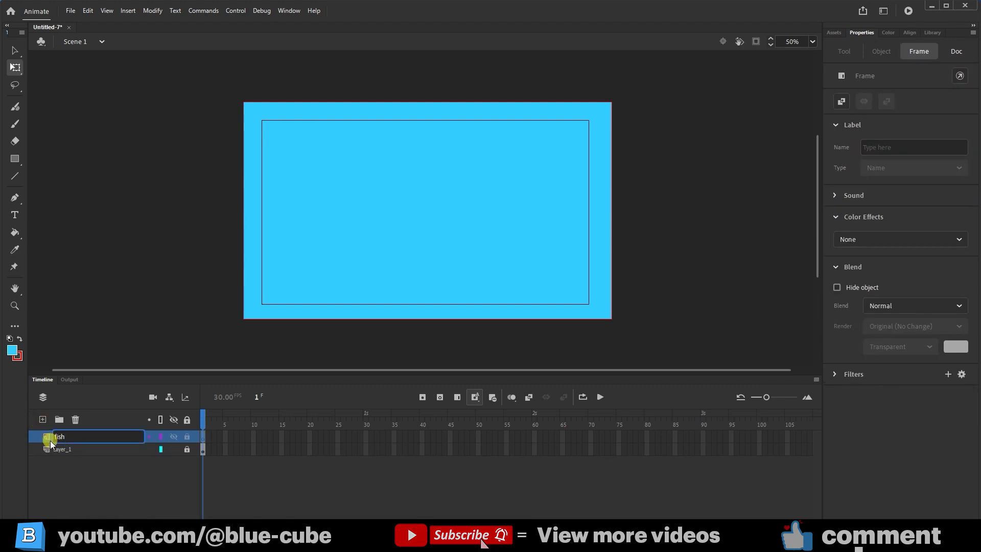
{"action": "key", "text": "Return"}
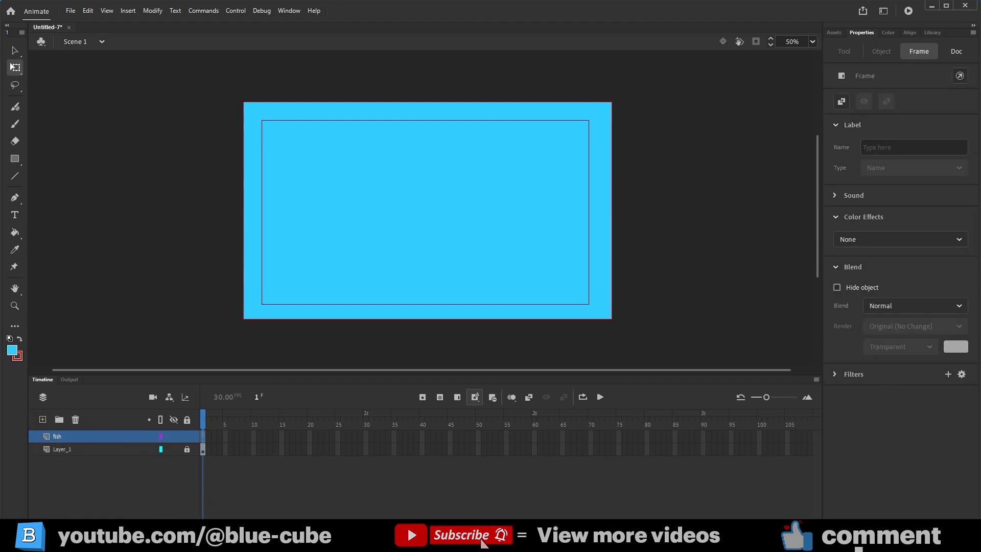
Step: Drag the orange fish picture from the Downloads folder onto the stage
{"action": "mouse_move", "coordinate": [235, 541]}
{"action": "left_click", "coordinate": [207, 510]}
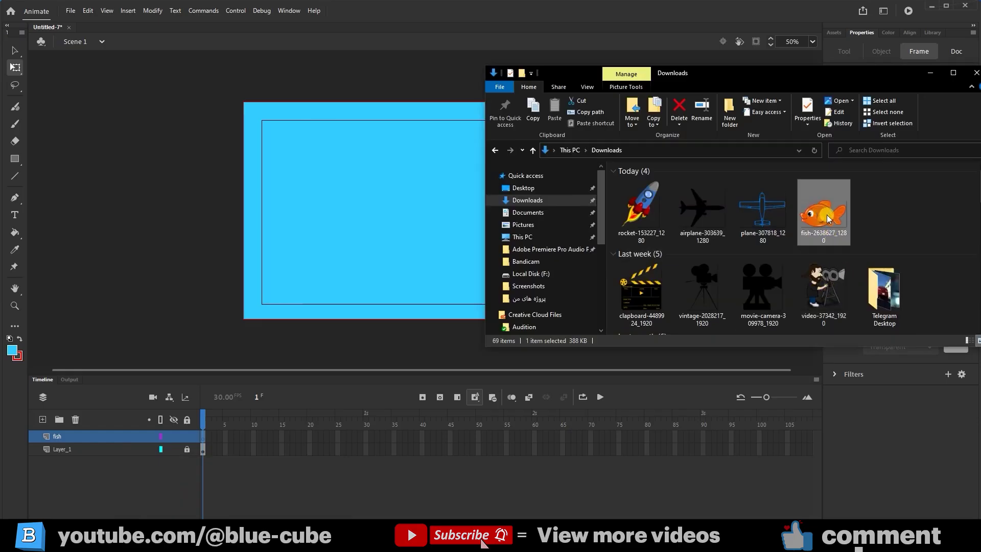
{"action": "left_click_drag", "start_coordinate": [827, 215], "coordinate": [397, 246]}
{"action": "left_click", "coordinate": [460, 253]}
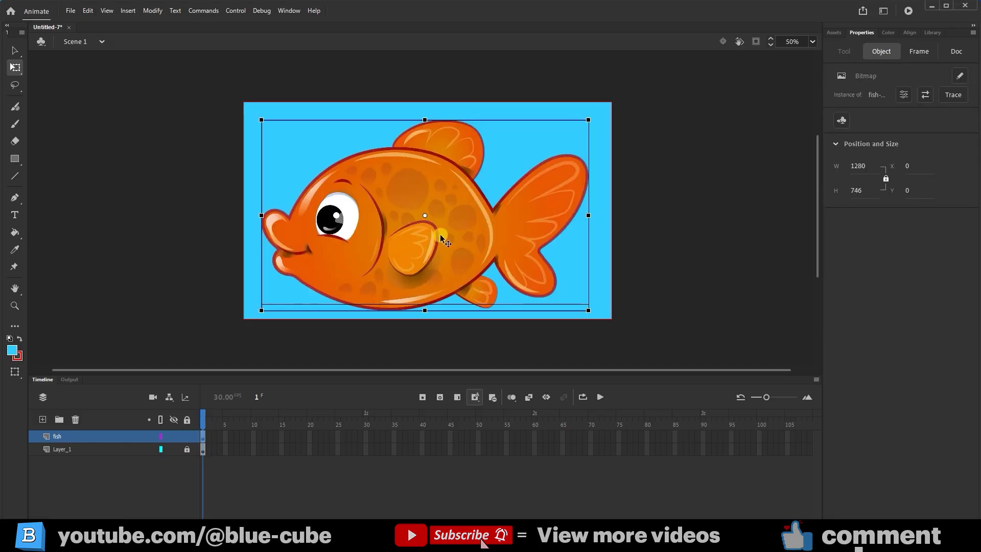
Step: Flip the fish bitmap with Transform > Flip Horizontal so it faces right
{"action": "right_click", "coordinate": [445, 217]}
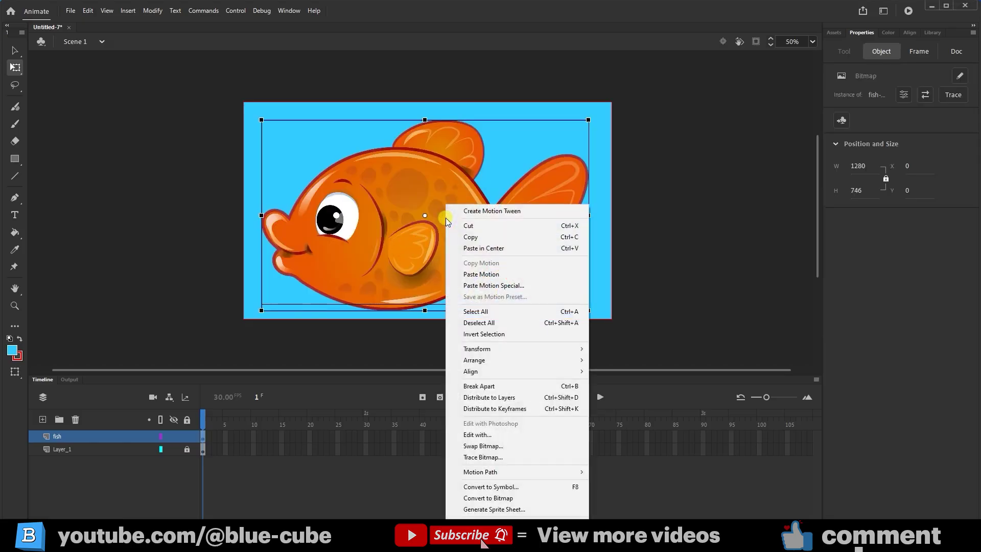
{"action": "mouse_move", "coordinate": [526, 348]}
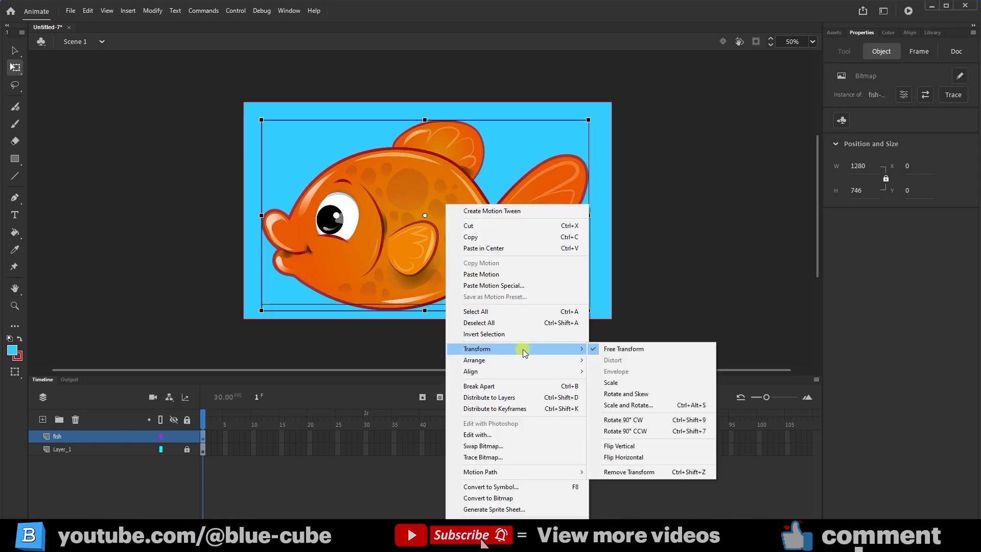
{"action": "left_click", "coordinate": [628, 457]}
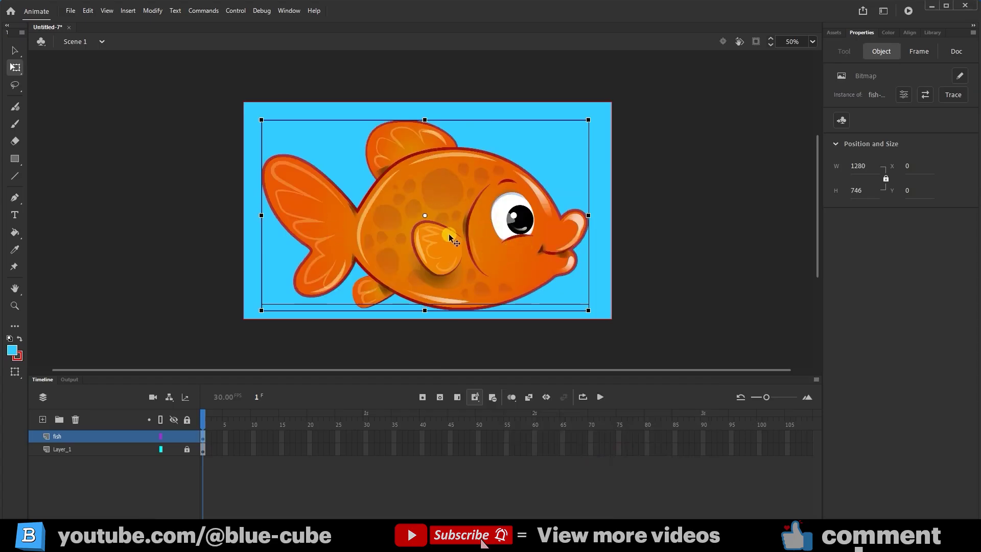
Step: Convert the fish picture to a Graphic symbol named Symbol 1
{"action": "right_click", "coordinate": [458, 224]}
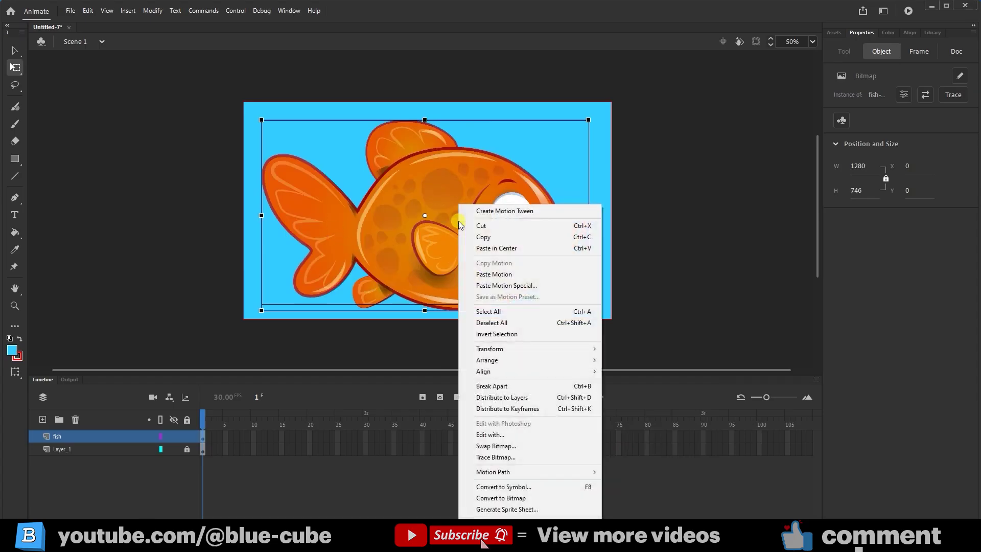
{"action": "left_click", "coordinate": [516, 486]}
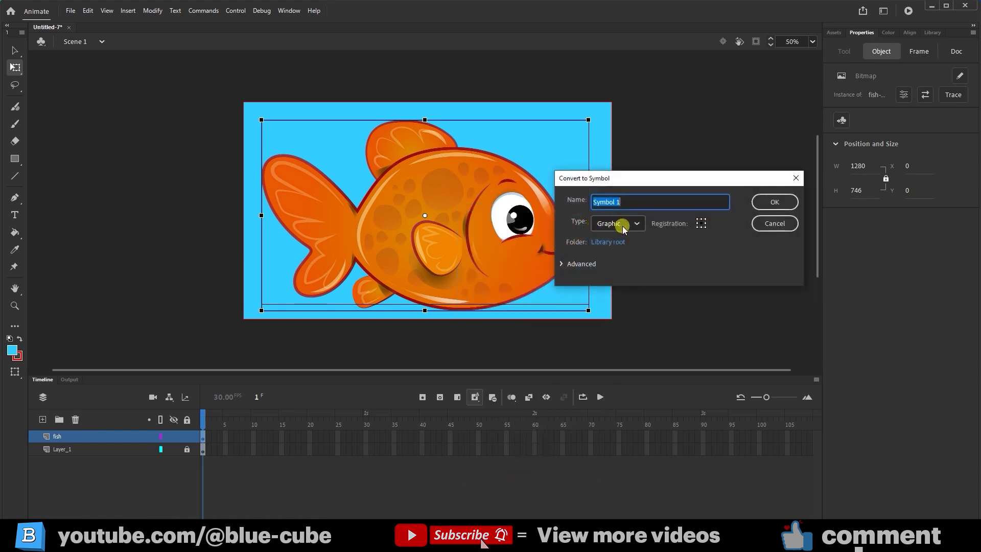
{"action": "left_click", "coordinate": [624, 224]}
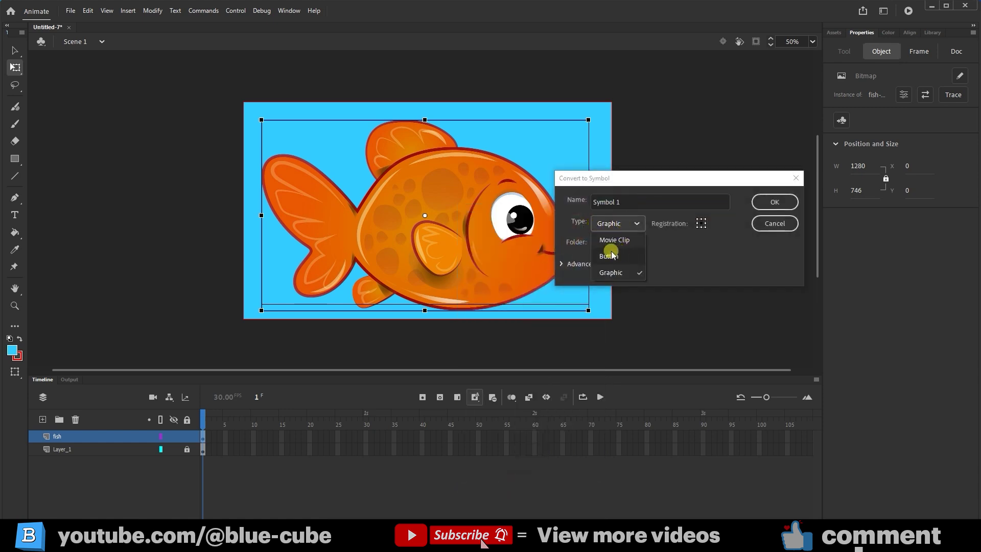
{"action": "left_click", "coordinate": [649, 242]}
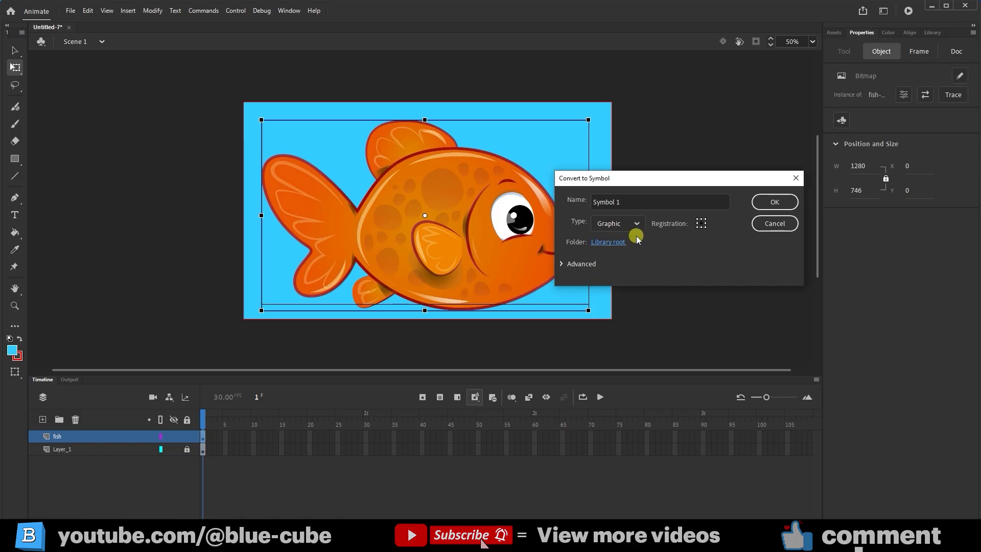
{"action": "left_click", "coordinate": [779, 202]}
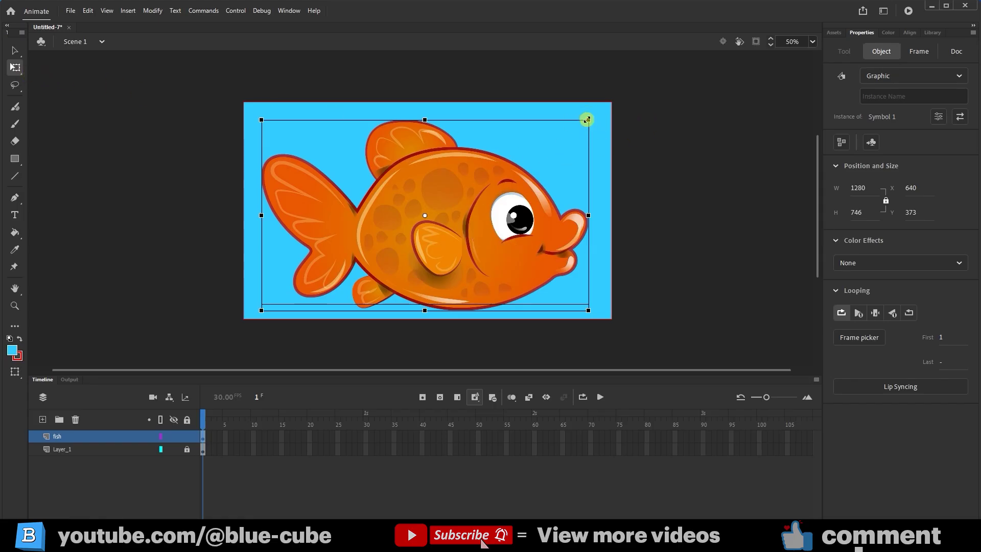
Step: Shrink the fish to 216.2×126 at the stage's left edge, then zoom to fit the stage
{"action": "left_click_drag", "start_coordinate": [586, 120], "coordinate": [300, 241]}
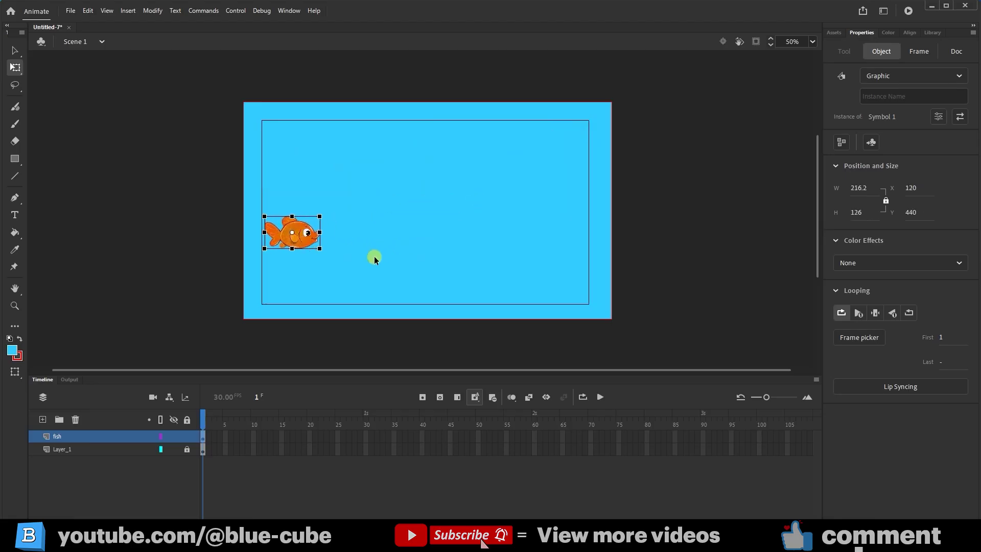
{"action": "left_click", "coordinate": [15, 305]}
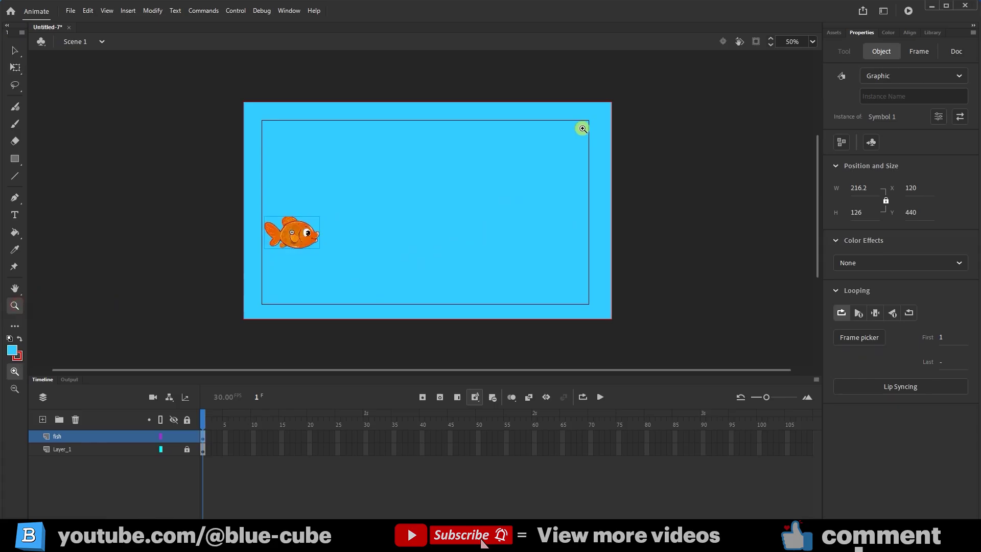
{"action": "left_click_drag", "start_coordinate": [628, 92], "coordinate": [237, 323]}
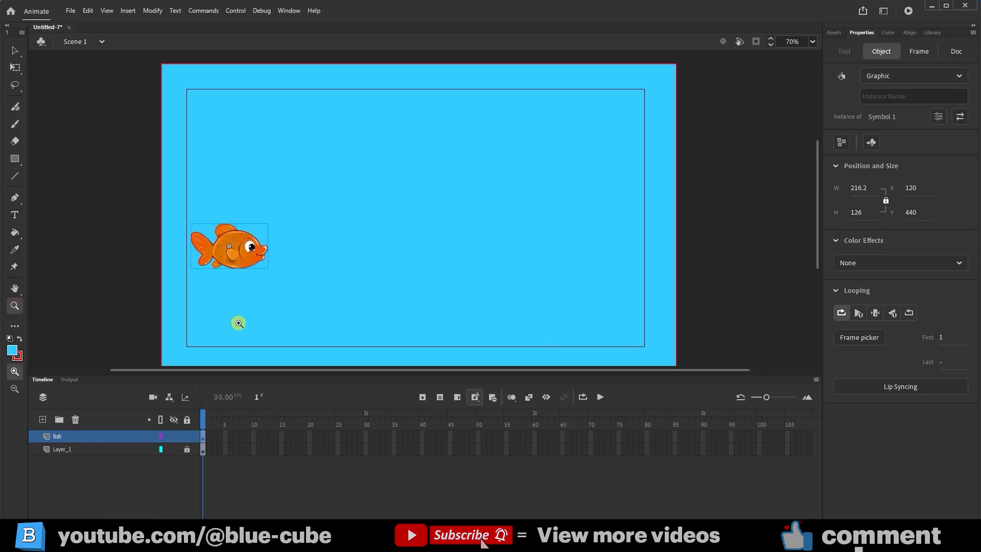
Step: Add a classic motion guide layer, 'Guide: fish', above the fish layer
{"action": "left_click", "coordinate": [74, 435]}
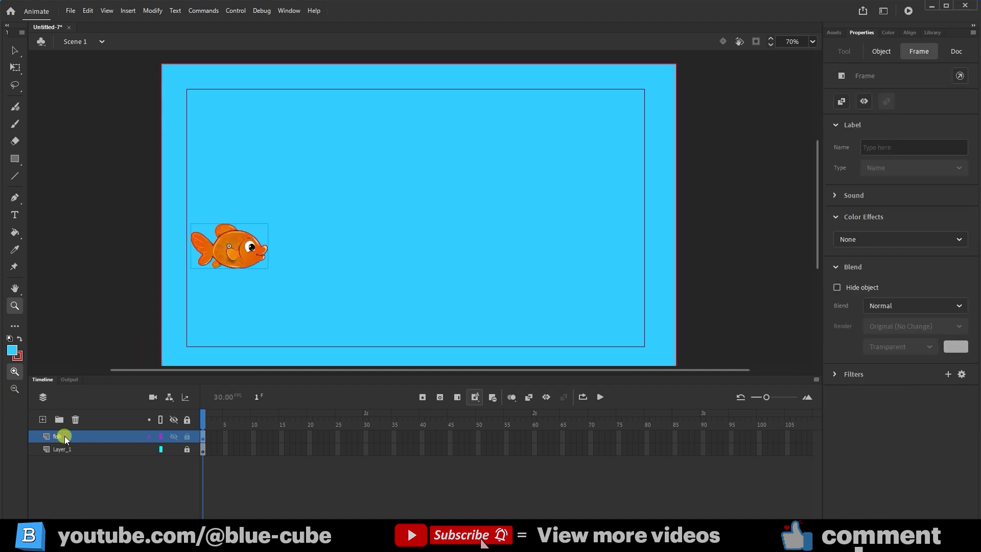
{"action": "right_click", "coordinate": [66, 437]}
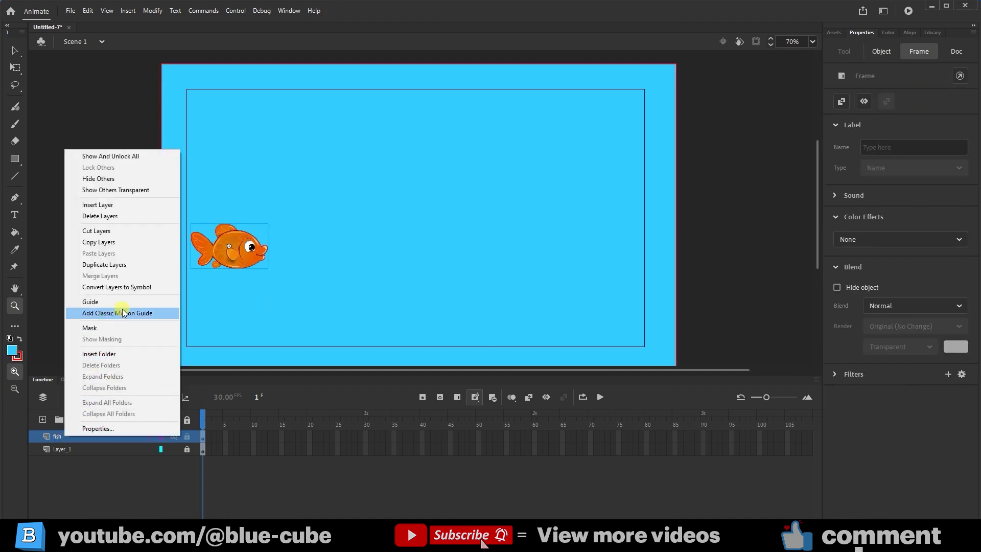
{"action": "left_click", "coordinate": [139, 315]}
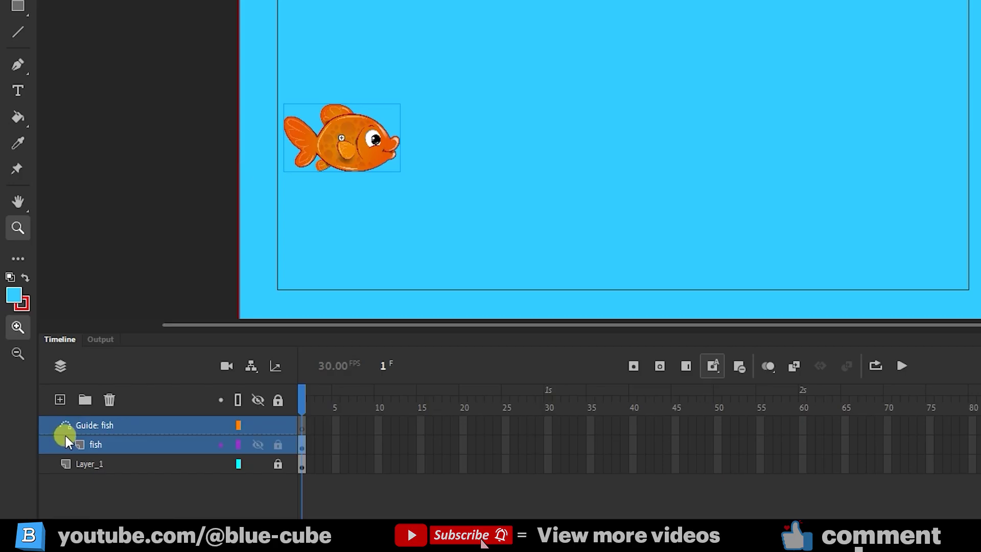
Step: On the Guide: fish layer, set the Pen tool to a red stroke of size 4
{"action": "left_click", "coordinate": [113, 425]}
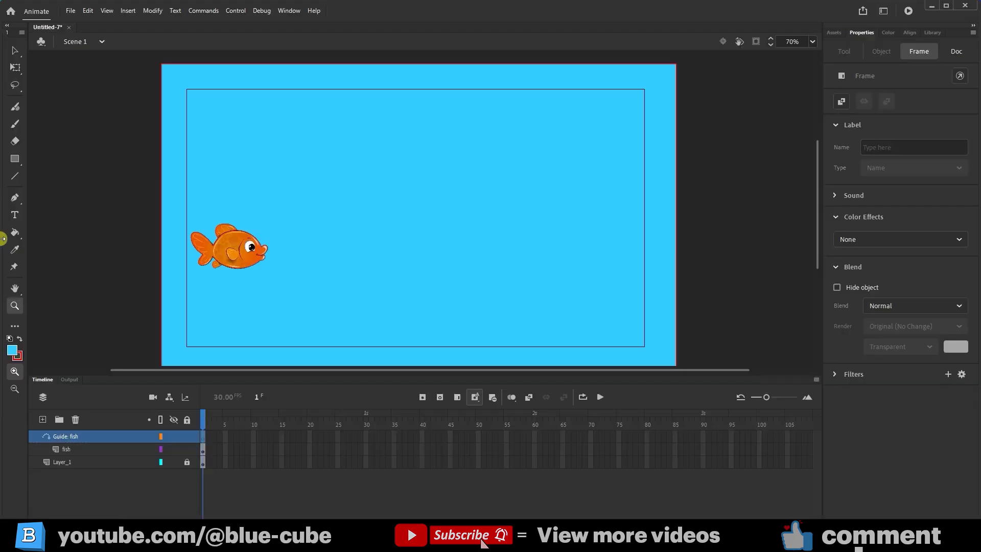
{"action": "left_click", "coordinate": [15, 198]}
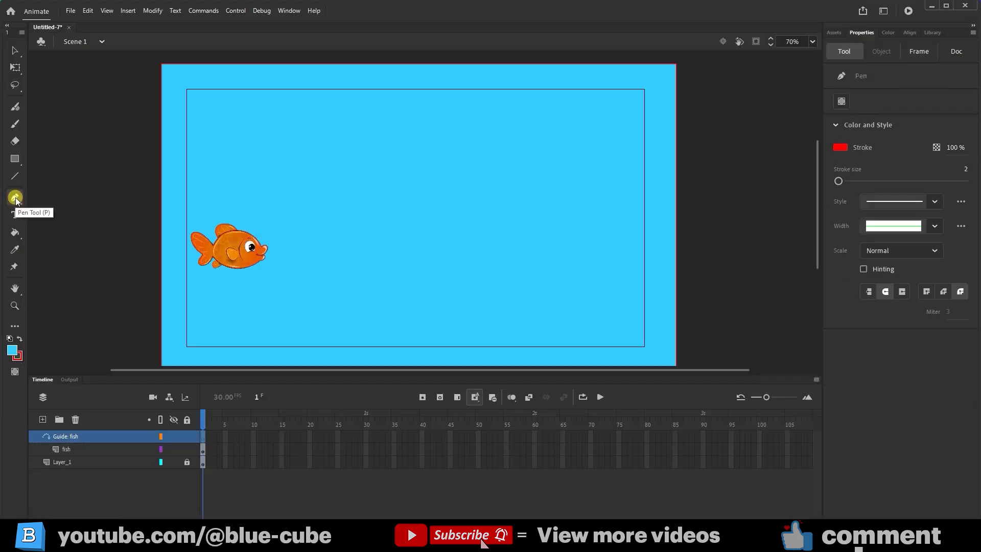
{"action": "left_click", "coordinate": [840, 148]}
{"action": "left_click", "coordinate": [842, 146]}
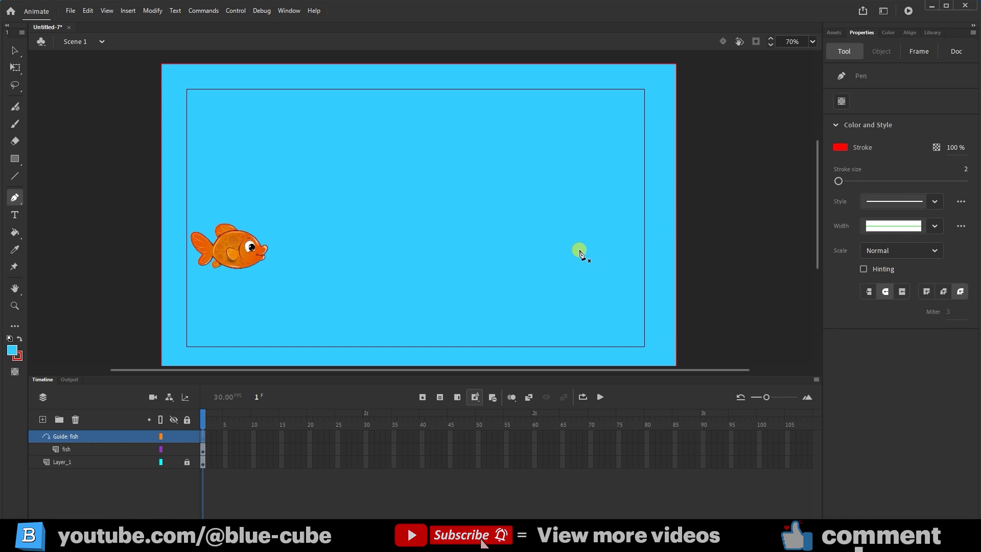
{"action": "left_click_drag", "start_coordinate": [839, 179], "coordinate": [841, 181]}
Step: Draw a wavy path from below the fish, over two humps, ending in a straight run
{"action": "left_click", "coordinate": [225, 278]}
{"action": "left_click_drag", "start_coordinate": [300, 142], "coordinate": [298, 142]}
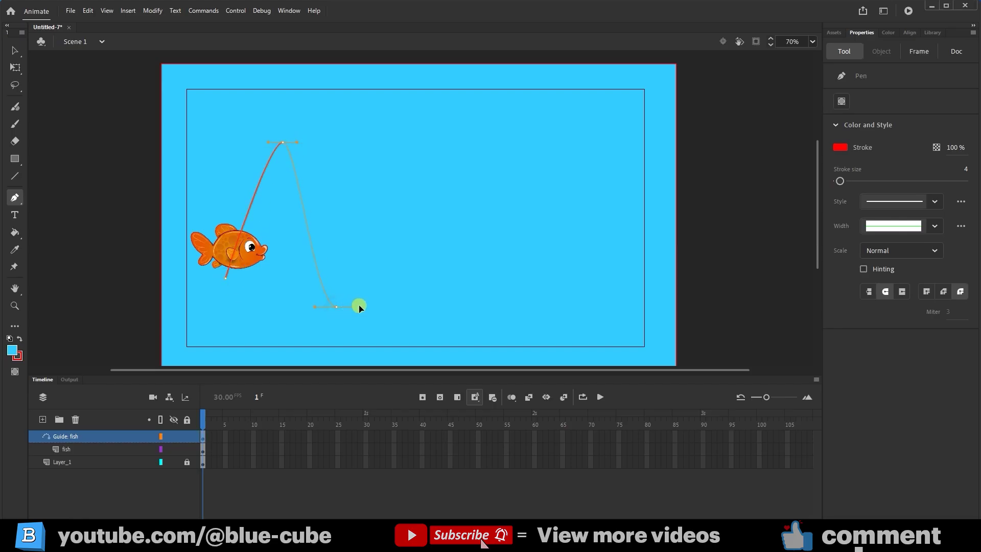
{"action": "left_click_drag", "start_coordinate": [359, 306], "coordinate": [418, 297]}
{"action": "left_click_drag", "start_coordinate": [447, 139], "coordinate": [469, 141]}
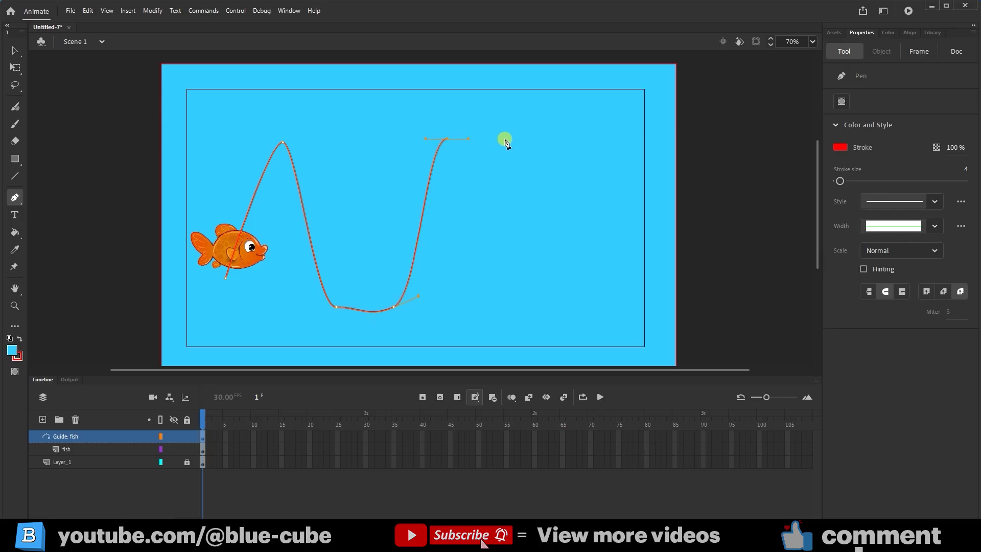
{"action": "left_click_drag", "start_coordinate": [514, 159], "coordinate": [513, 153]}
{"action": "left_click_drag", "start_coordinate": [540, 238], "coordinate": [558, 245]}
{"action": "left_click_drag", "start_coordinate": [563, 240], "coordinate": [562, 239]}
{"action": "left_click", "coordinate": [748, 260]}
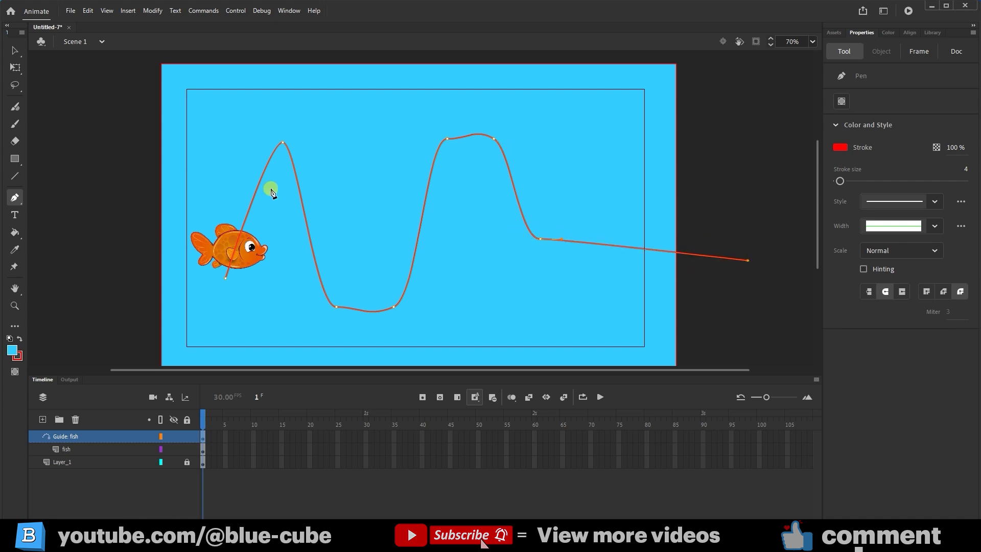
Step: Enable Snap to objects and snap the fish's centre onto the red path's start
{"action": "left_click", "coordinate": [14, 67]}
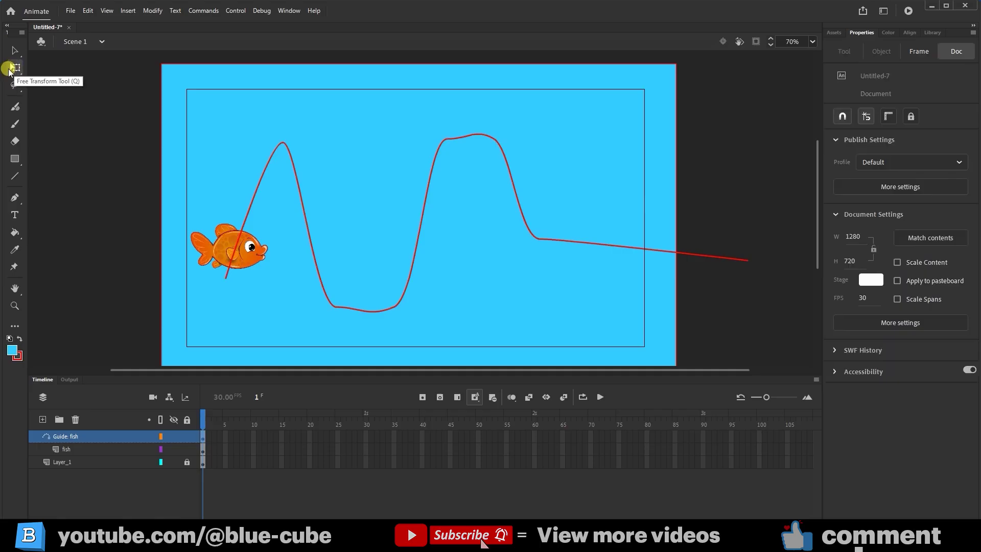
{"action": "left_click", "coordinate": [213, 254]}
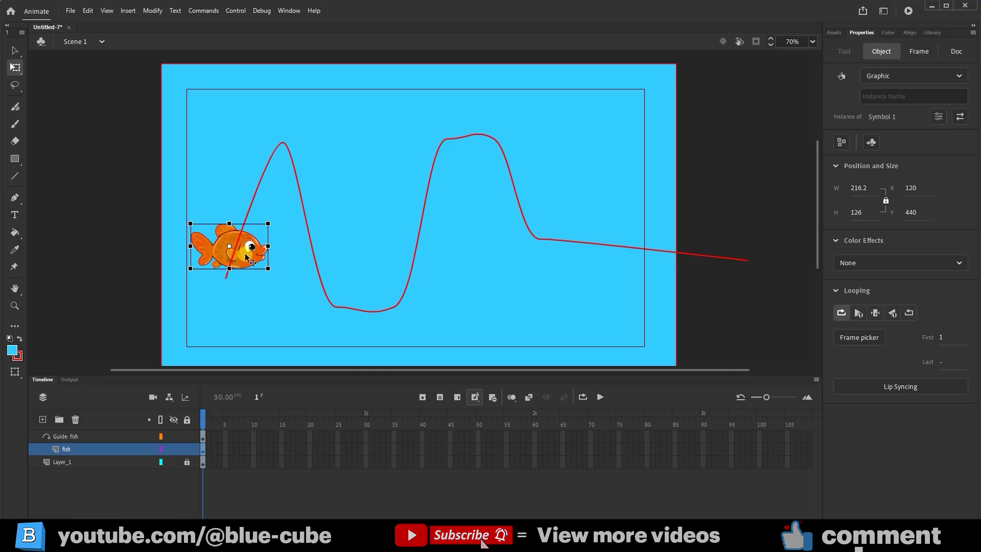
{"action": "left_click", "coordinate": [957, 52]}
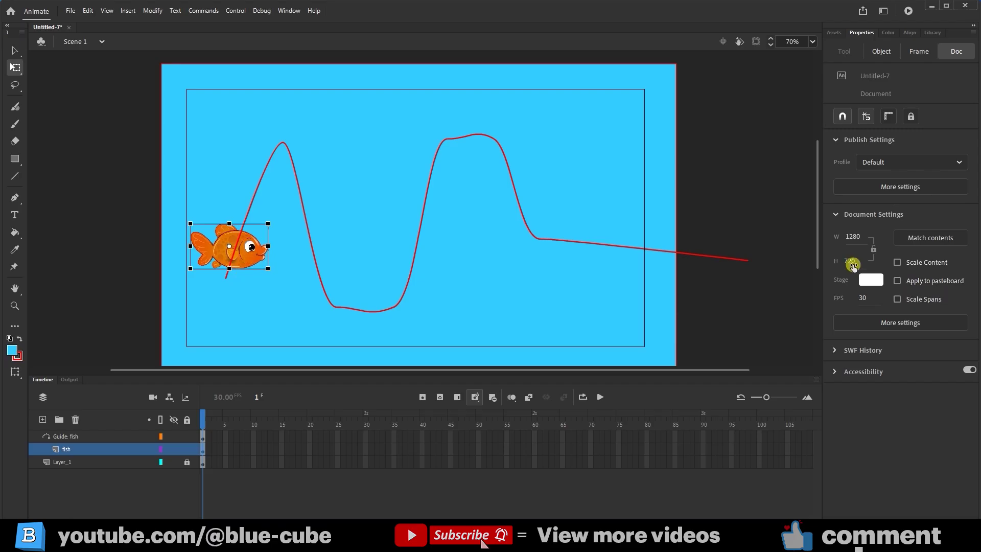
{"action": "left_click", "coordinate": [842, 118]}
{"action": "left_click_drag", "start_coordinate": [220, 254], "coordinate": [228, 279]}
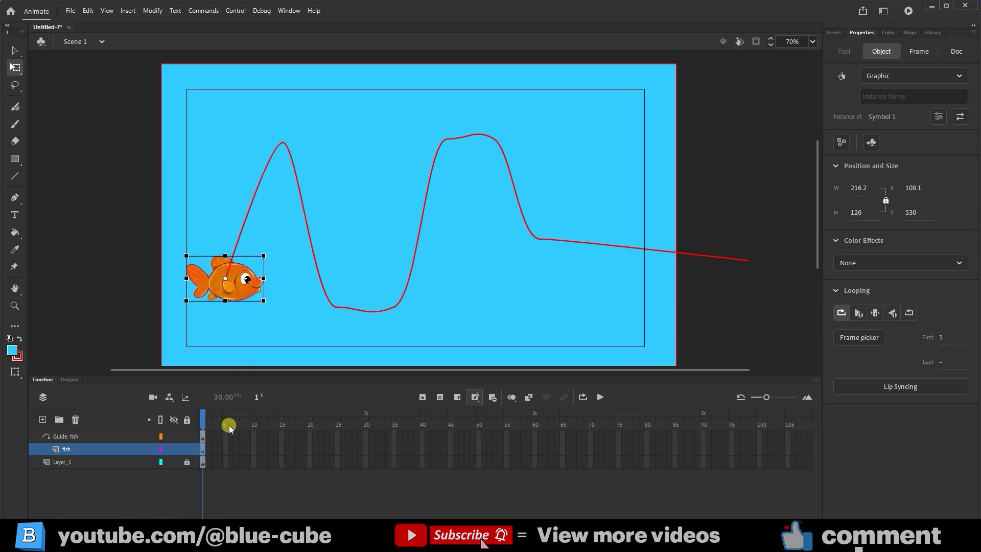
Step: Insert frames through frame 300 on all three layers
{"action": "left_click_drag", "start_coordinate": [296, 518], "coordinate": [537, 507]}
{"action": "left_click", "coordinate": [513, 436]}
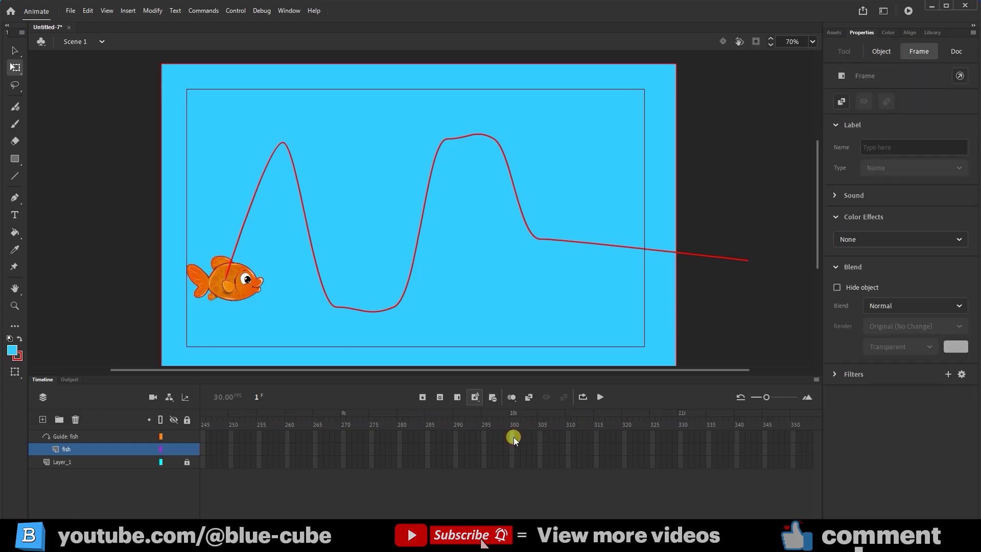
{"action": "left_click", "coordinate": [511, 466]}
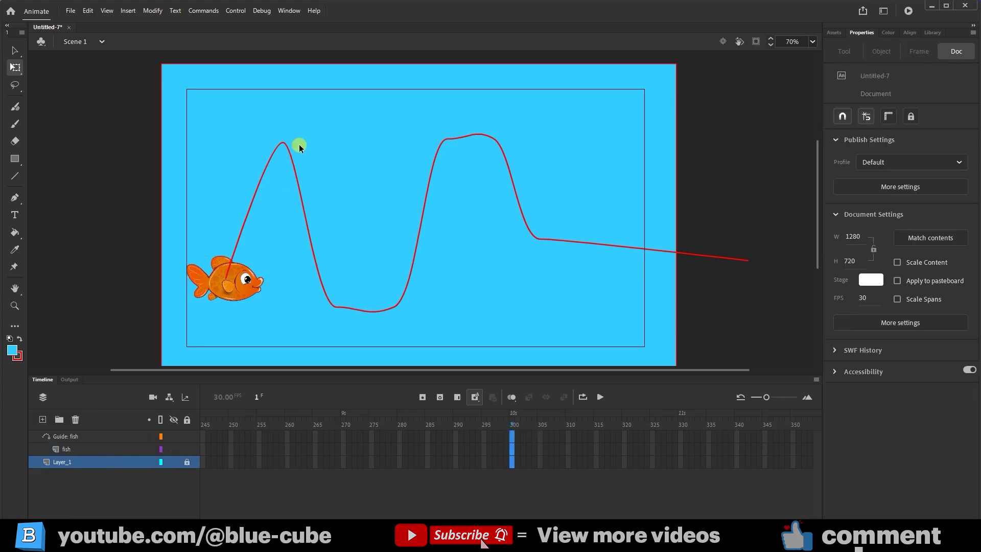
{"action": "left_click", "coordinate": [457, 397]}
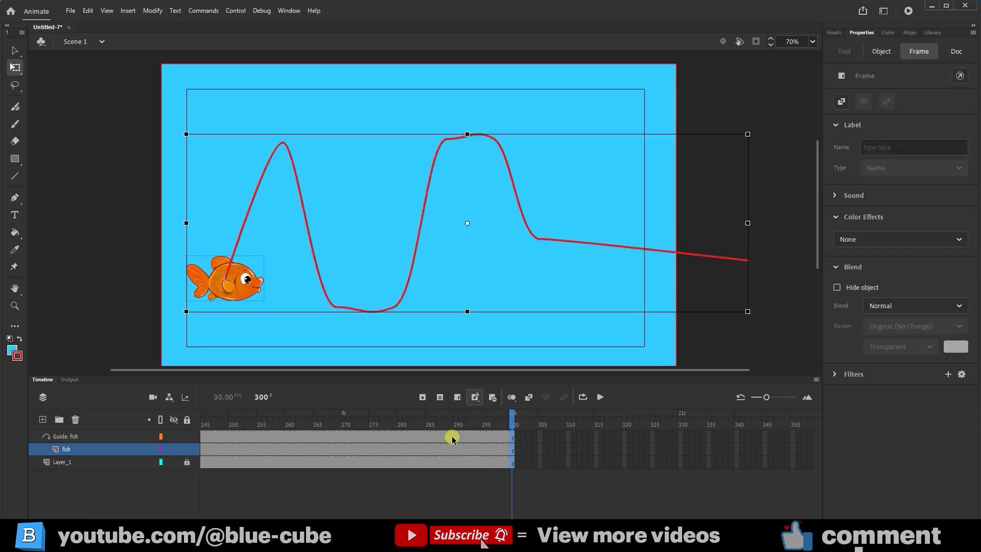
Step: Insert a keyframe at frame 300 on the fish layer
{"action": "left_click", "coordinate": [513, 458]}
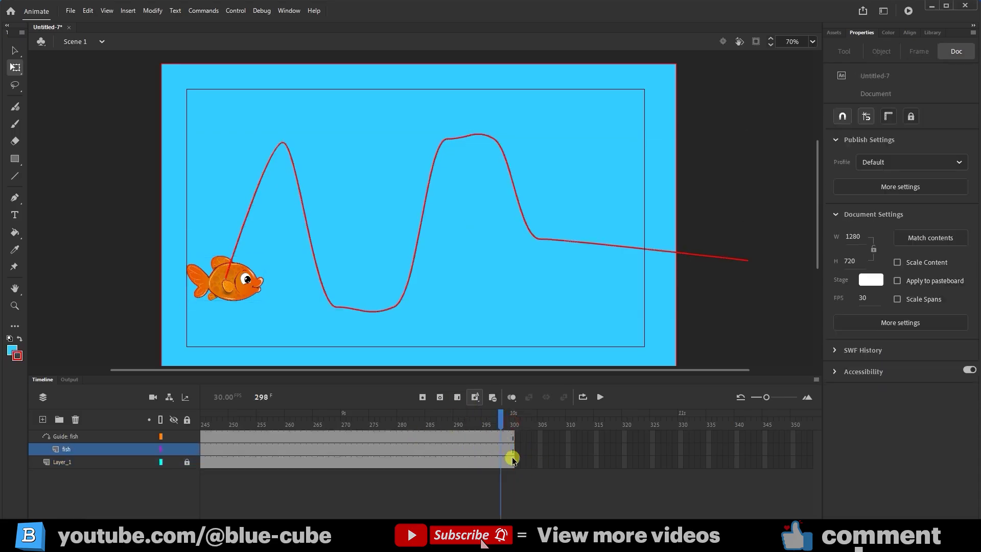
{"action": "left_click", "coordinate": [513, 452]}
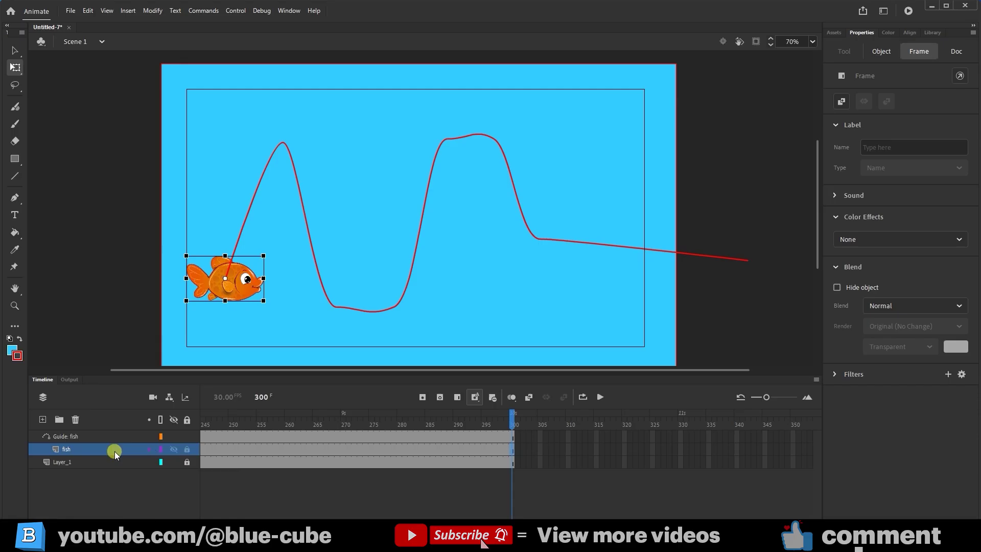
{"action": "left_click", "coordinate": [525, 449]}
{"action": "left_click", "coordinate": [510, 449]}
{"action": "left_click", "coordinate": [537, 453]}
{"action": "left_click", "coordinate": [513, 453]}
Step: Move the fish to the path's right end, then scrub back to check its start position
{"action": "left_click_drag", "start_coordinate": [247, 289], "coordinate": [763, 270]}
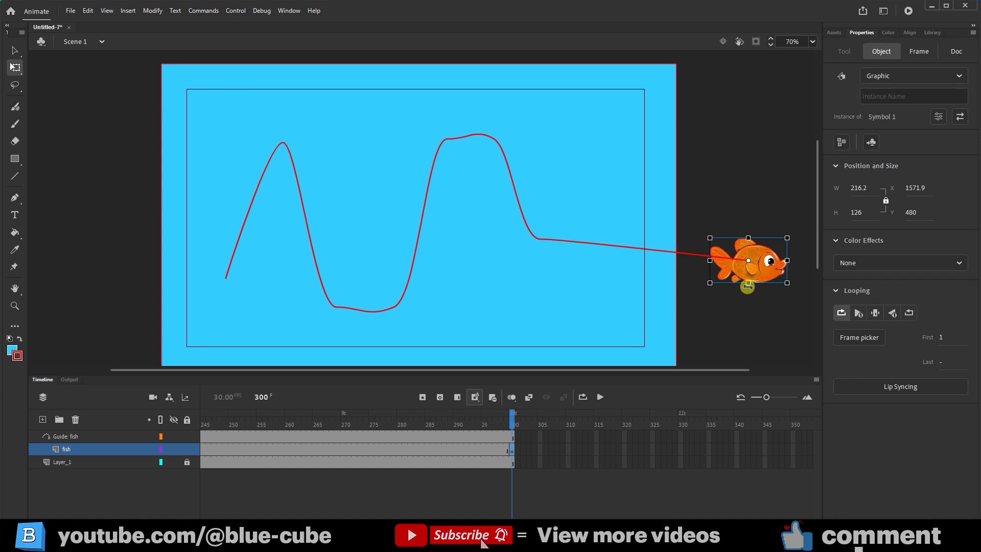
{"action": "left_click", "coordinate": [512, 423]}
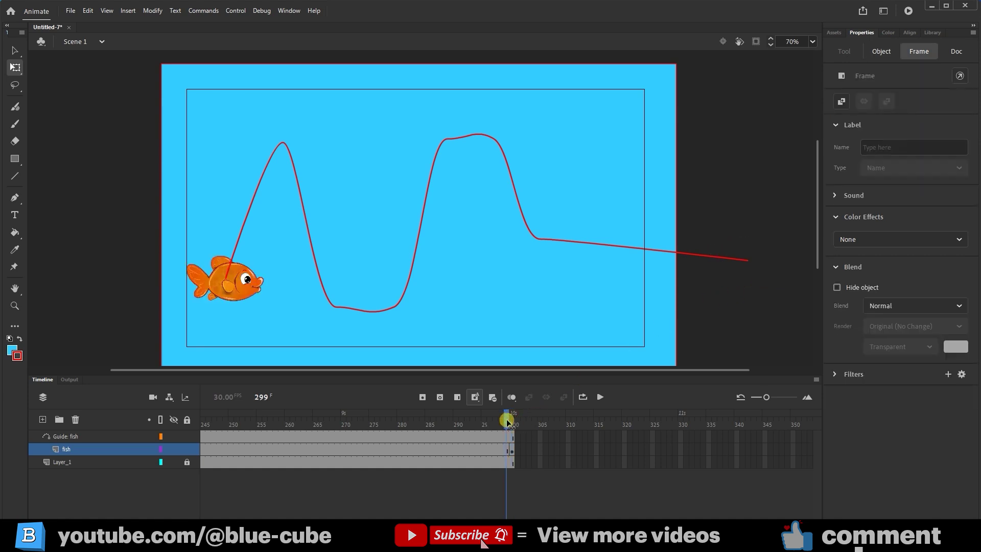
{"action": "left_click_drag", "start_coordinate": [513, 420], "coordinate": [130, 429]}
Step: Apply Create Classic Tween to the fish layer's frames, then scrub to confirm the fish follows the red path
{"action": "left_click", "coordinate": [395, 479]}
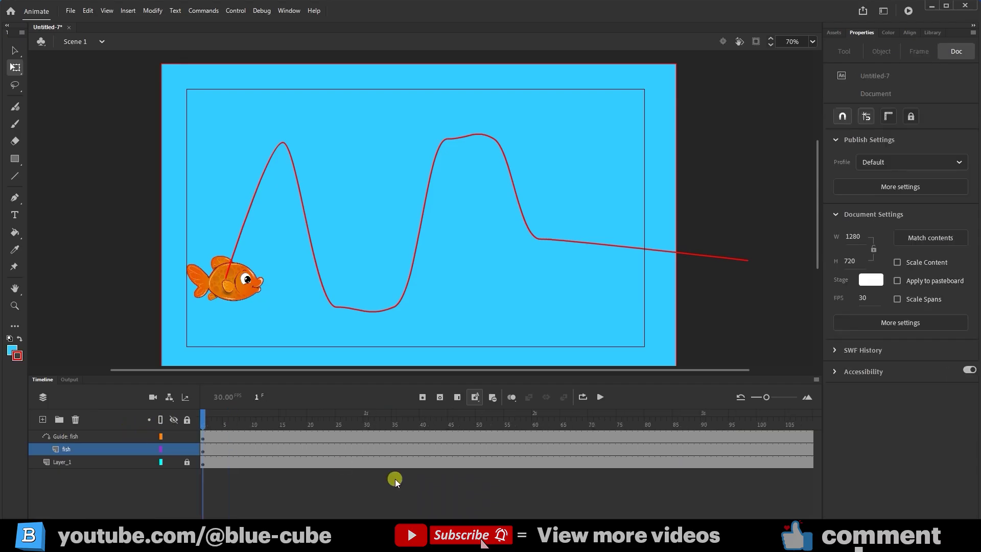
{"action": "left_click", "coordinate": [69, 450]}
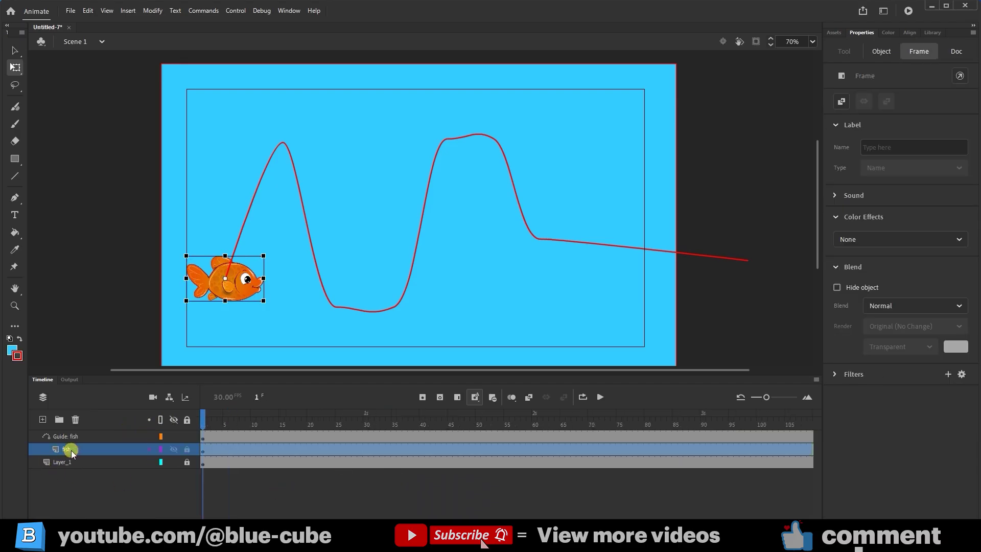
{"action": "right_click", "coordinate": [299, 452]}
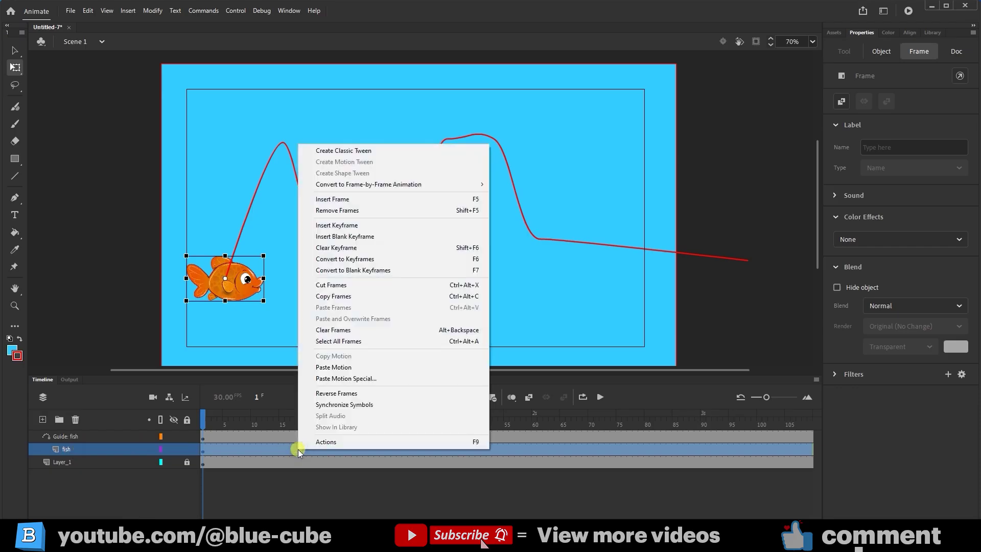
{"action": "left_click", "coordinate": [378, 155]}
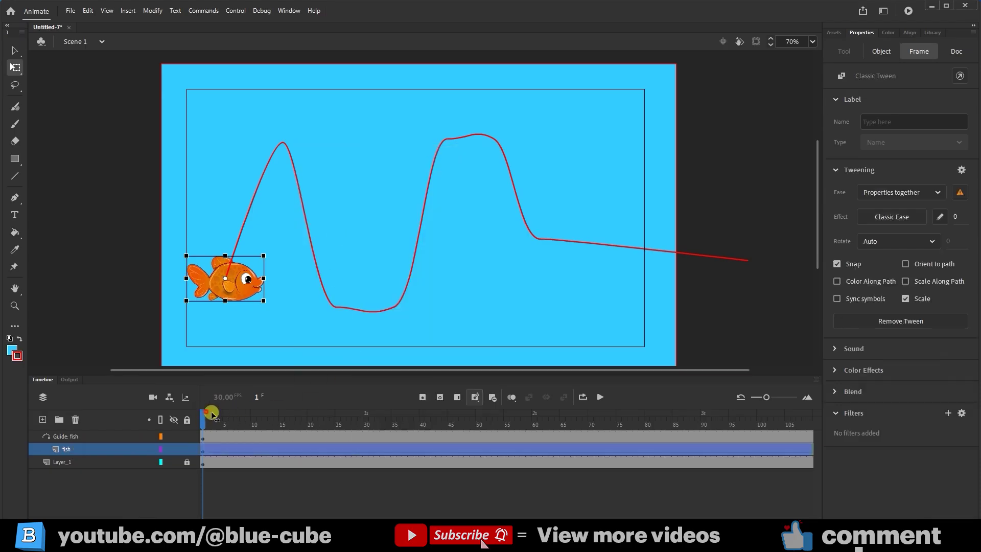
{"action": "left_click_drag", "start_coordinate": [211, 413], "coordinate": [182, 471]}
{"action": "left_click", "coordinate": [182, 471]}
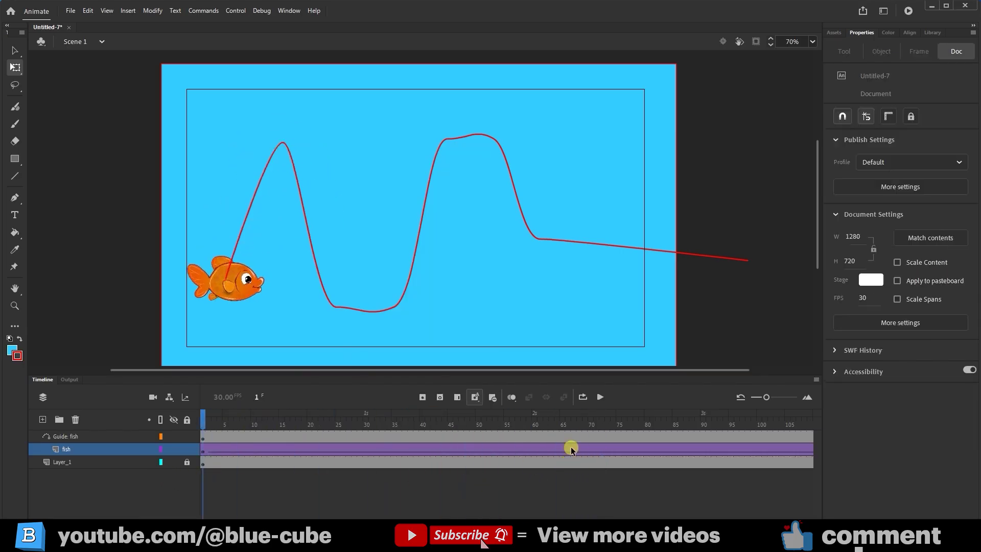
{"action": "left_click", "coordinate": [599, 397]}
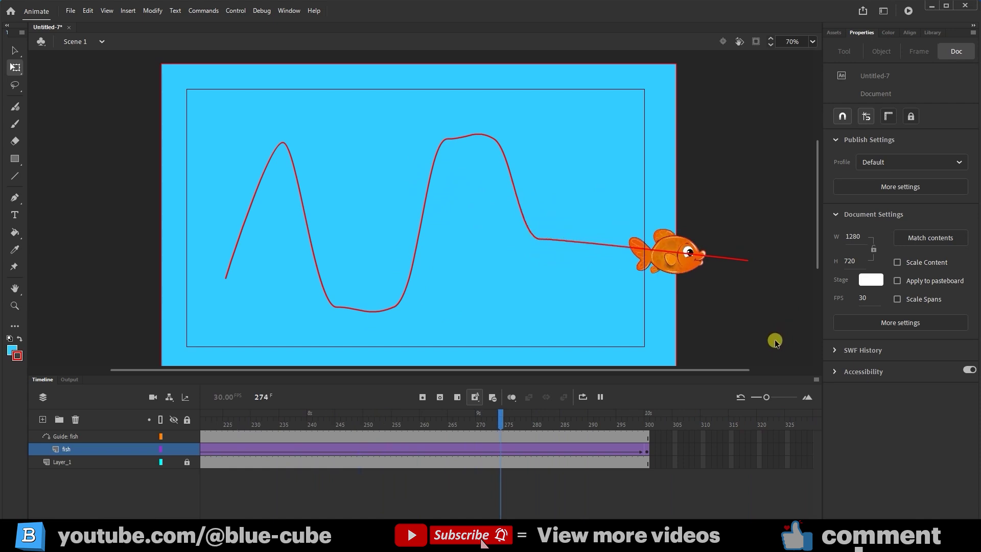
{"action": "left_click_drag", "start_coordinate": [650, 429], "coordinate": [94, 448]}
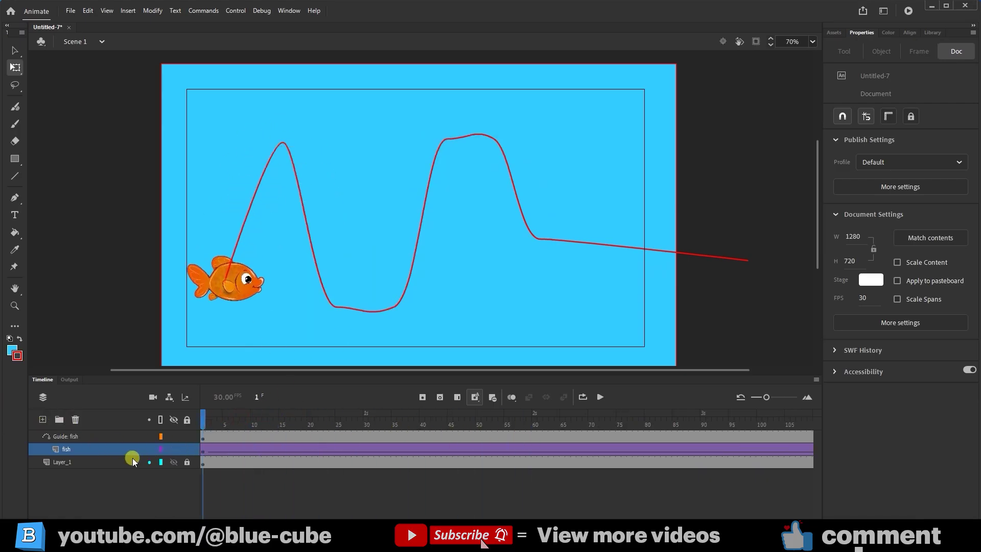
Step: Enable Orient to path on the fish tween and tilt the frame-1 fish up the first curve
{"action": "left_click", "coordinate": [94, 450]}
{"action": "left_click", "coordinate": [915, 53]}
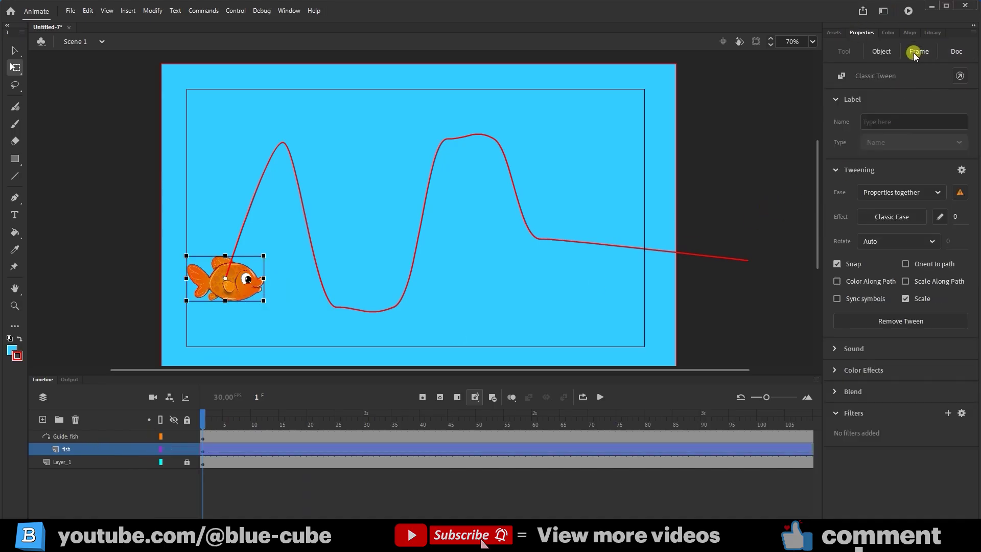
{"action": "left_click", "coordinate": [904, 264]}
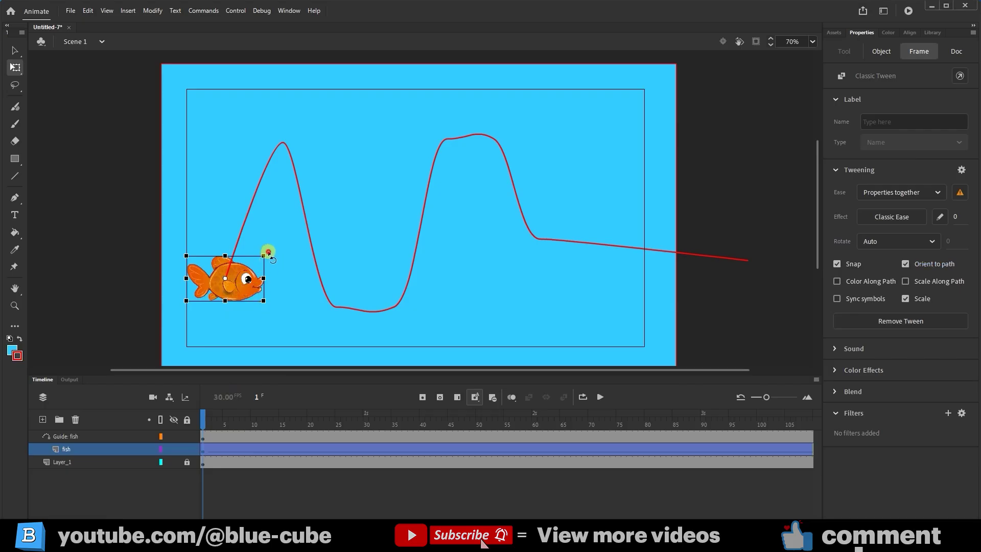
{"action": "left_click_drag", "start_coordinate": [269, 252], "coordinate": [211, 207]}
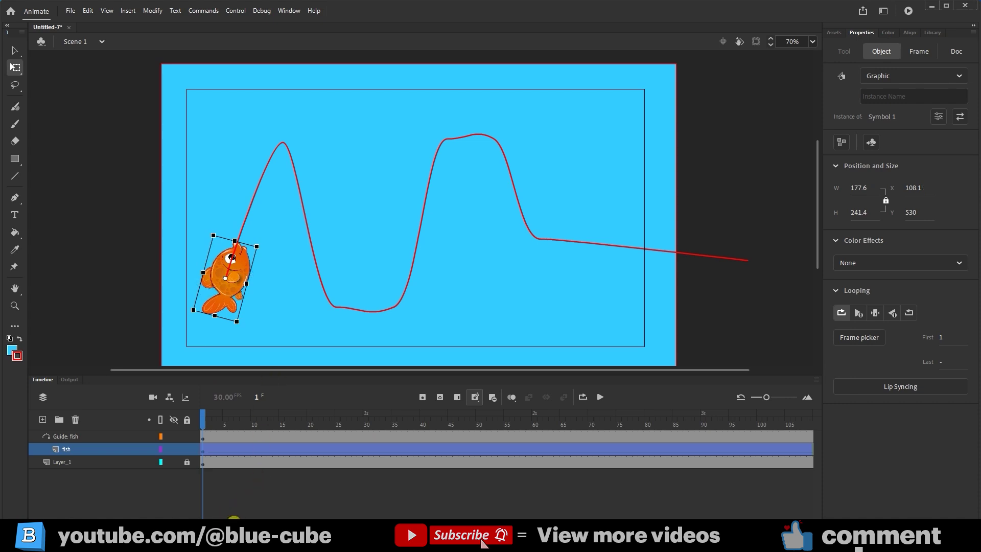
{"action": "left_click_drag", "start_coordinate": [233, 520], "coordinate": [409, 513]}
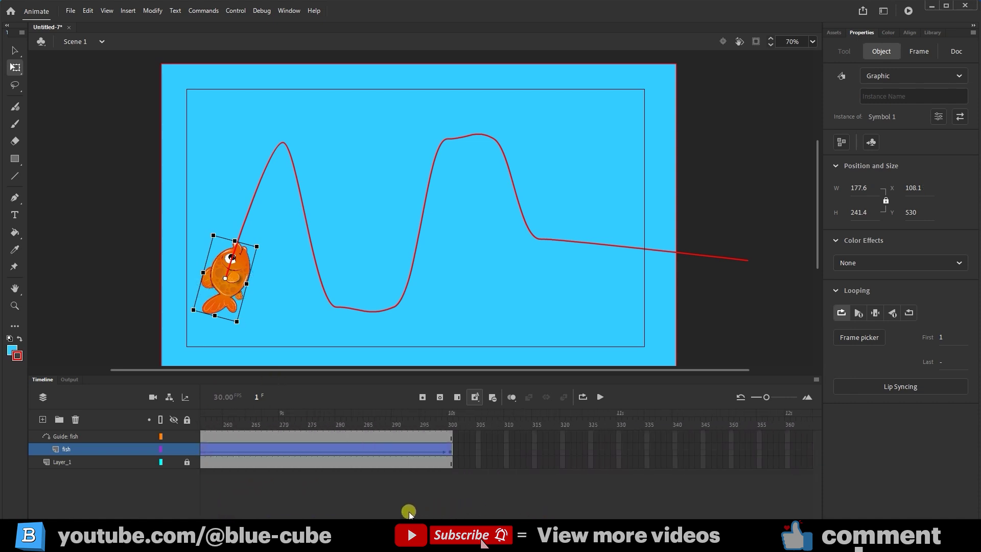
Step: Rotate the frame-300 fish to match the final straight stretch, then scrub back to frame 1
{"action": "left_click", "coordinate": [449, 413]}
{"action": "left_click", "coordinate": [689, 327]}
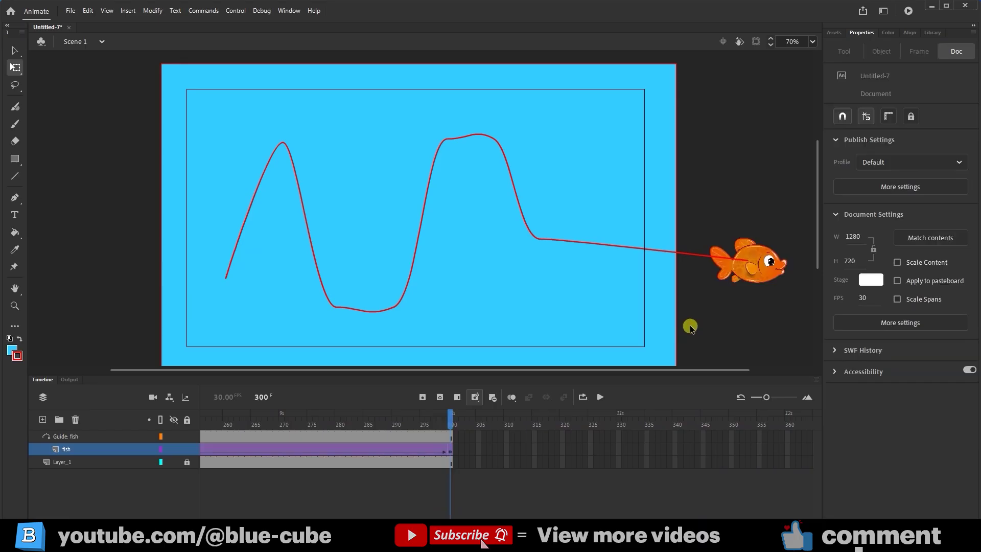
{"action": "left_click", "coordinate": [745, 285]}
{"action": "left_click_drag", "start_coordinate": [794, 292], "coordinate": [793, 297]}
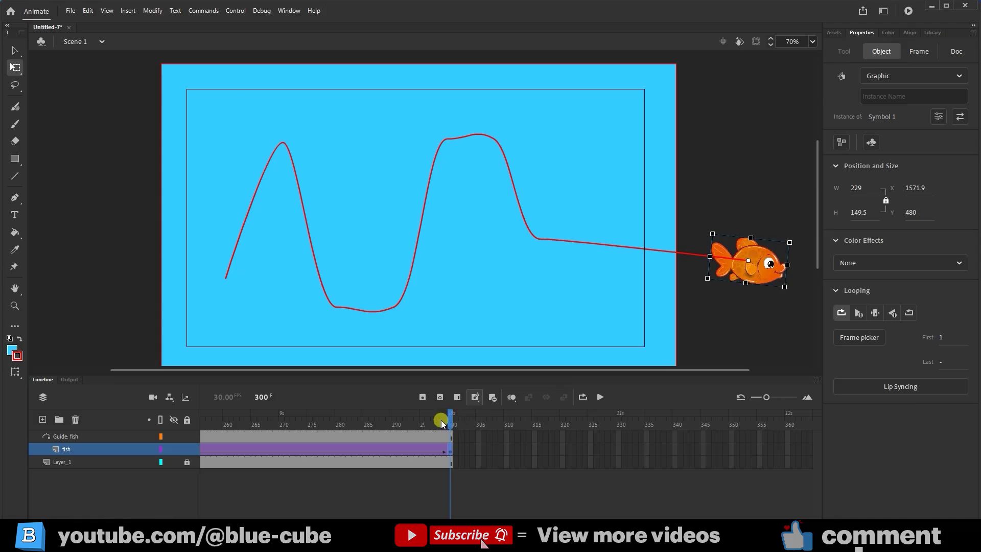
{"action": "left_click_drag", "start_coordinate": [447, 419], "coordinate": [184, 512]}
{"action": "left_click_drag", "start_coordinate": [208, 438], "coordinate": [2, 432]}
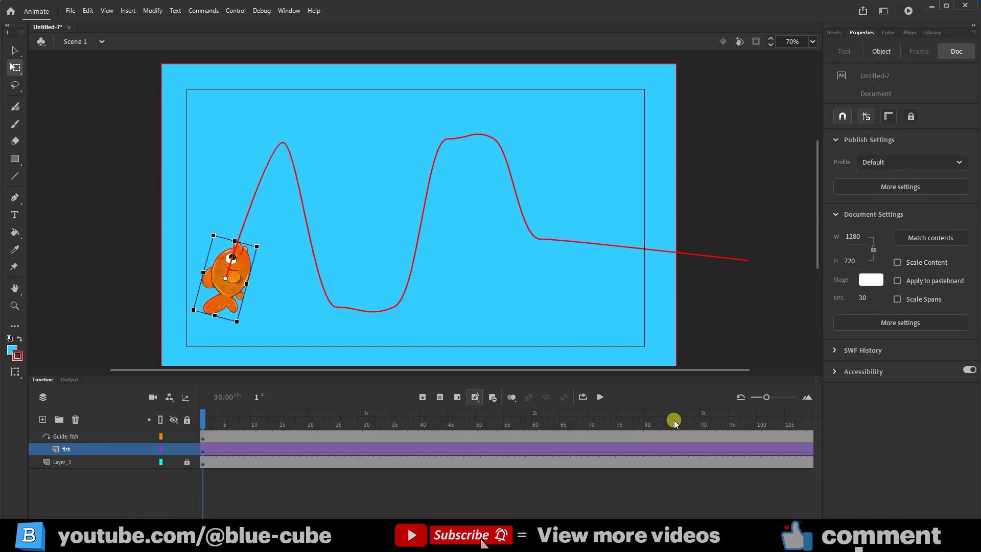
{"action": "left_click", "coordinate": [600, 397]}
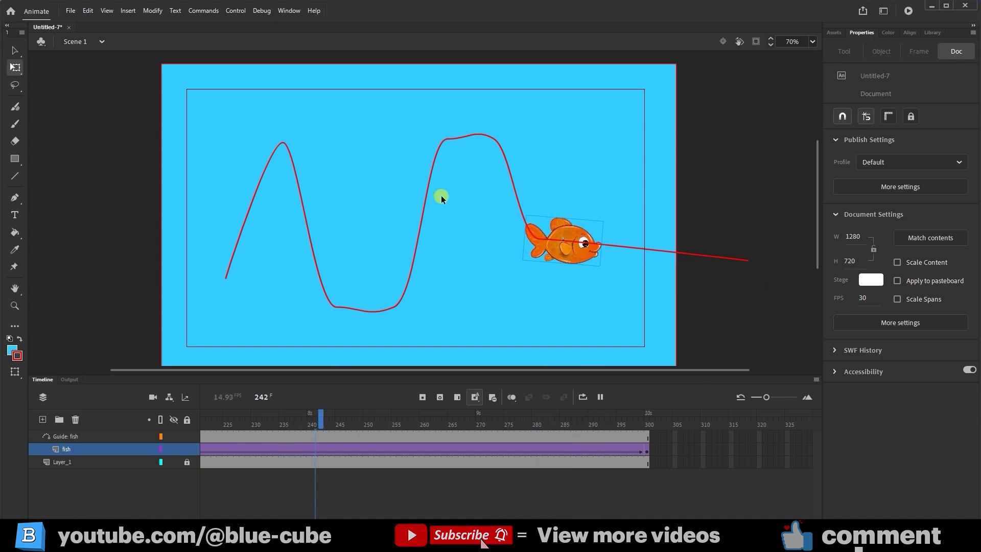
{"action": "left_click", "coordinate": [438, 419]}
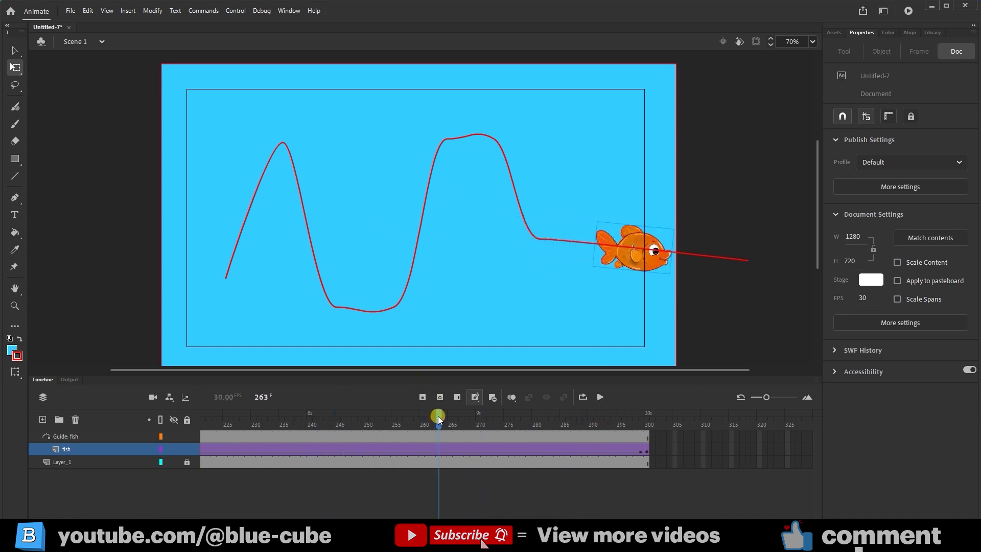
{"action": "left_click_drag", "start_coordinate": [438, 418], "coordinate": [213, 391]}
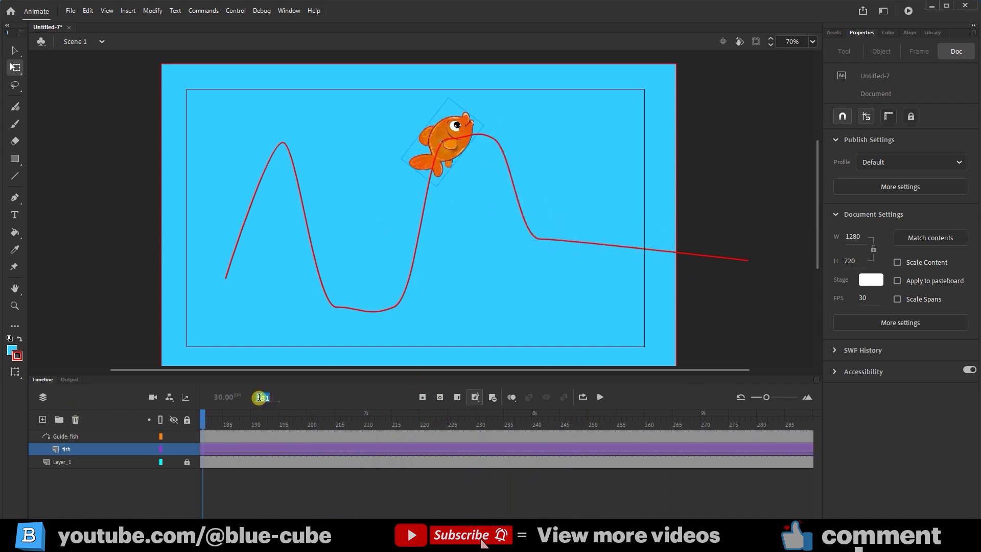
{"action": "type", "text": "1"}
{"action": "key", "text": "Return"}
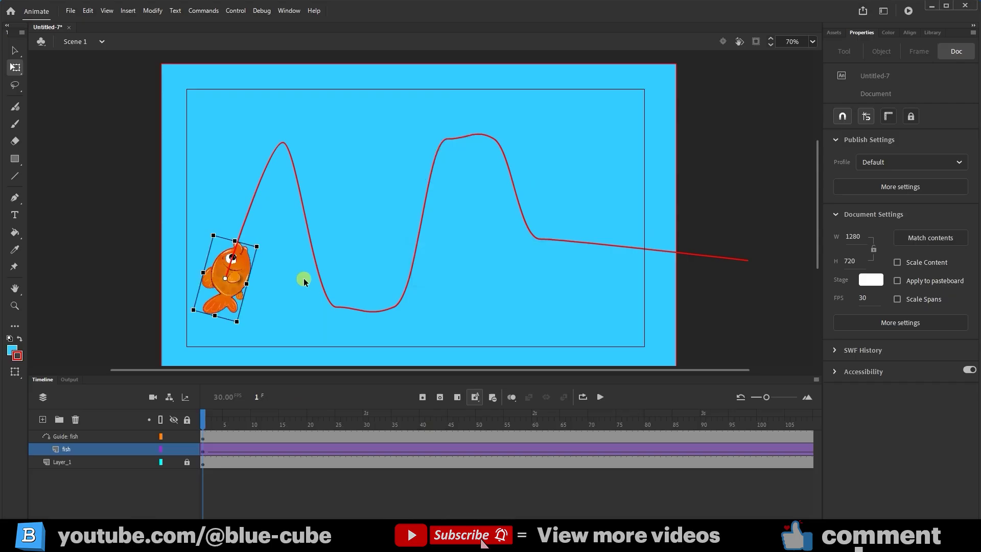
{"action": "left_click", "coordinate": [236, 10]}
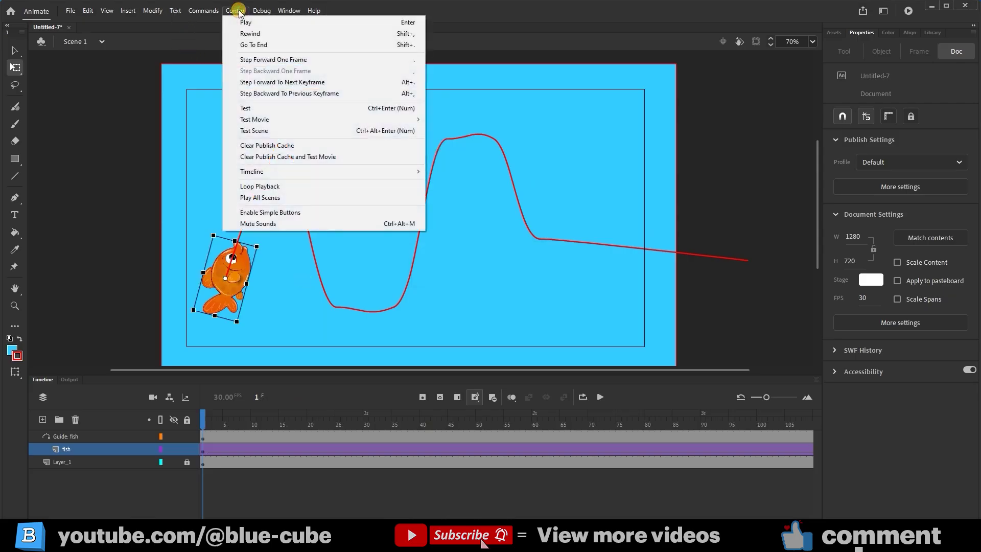
{"action": "left_click", "coordinate": [264, 109]}
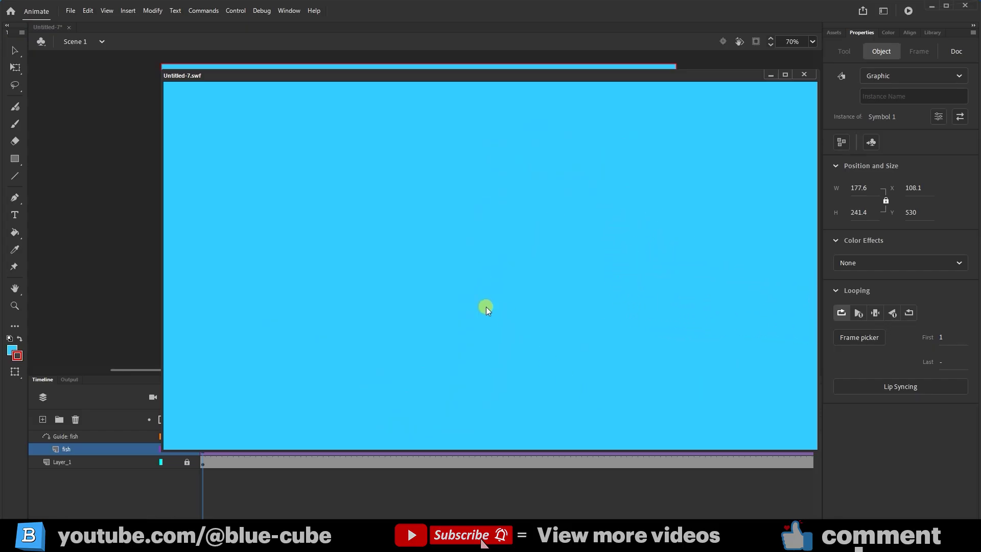
{"action": "key", "text": "ctrl+w"}
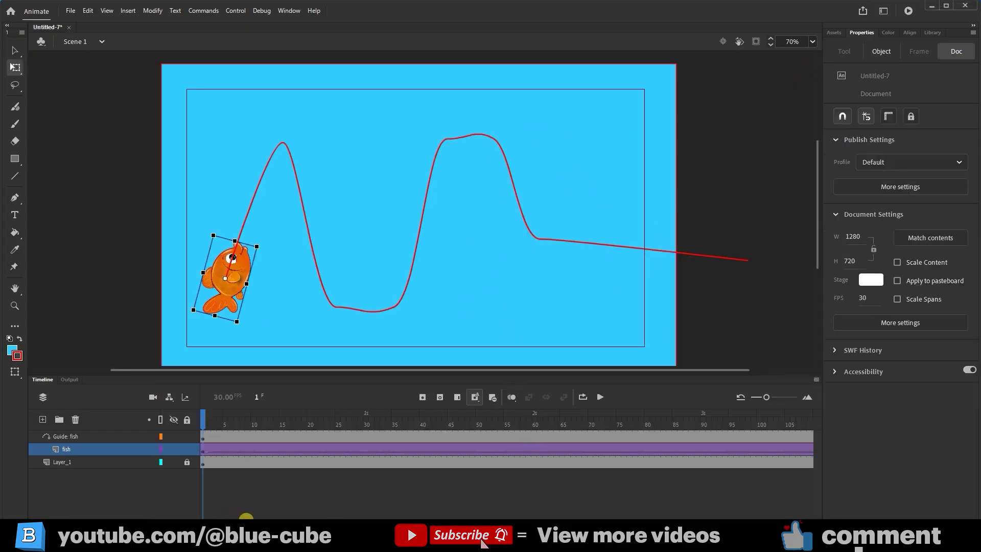
Step: Run Test Movie with Ctrl+Enter to export the SWF preview of the swimming fish
{"action": "scroll", "coordinate": [511, 449], "scroll_direction": "right", "scroll_amount": 10}
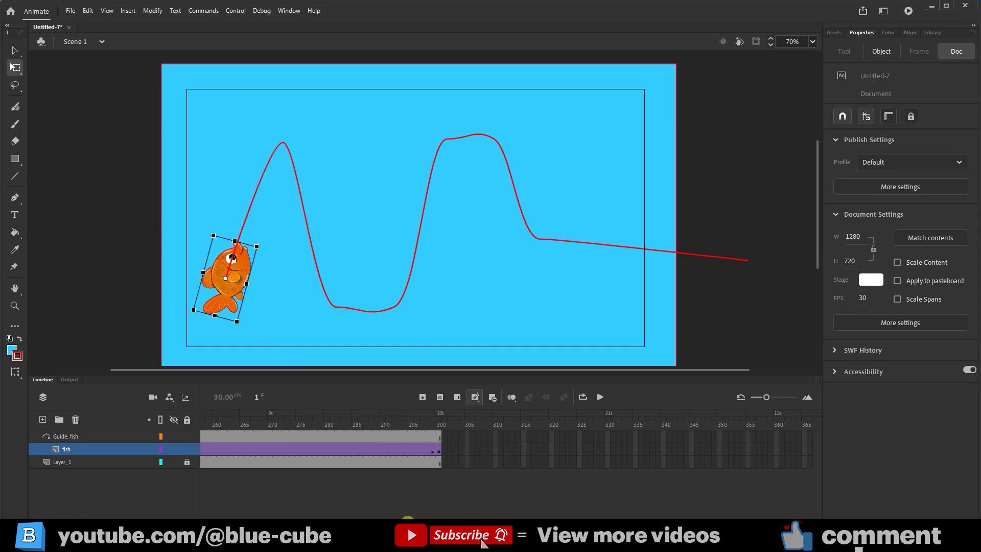
{"action": "scroll", "coordinate": [407, 516], "scroll_direction": "left", "scroll_amount": 10}
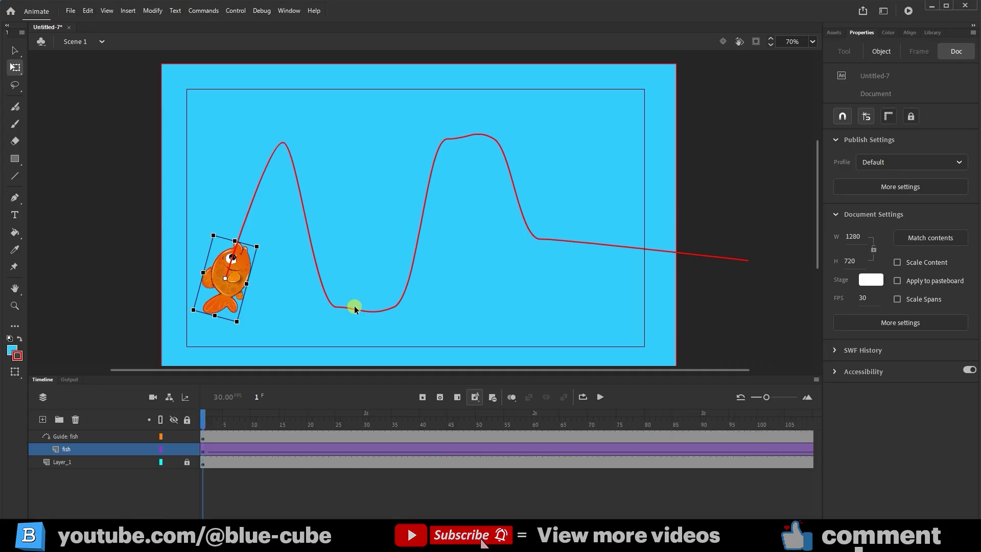
{"action": "key", "text": "ctrl+Return"}
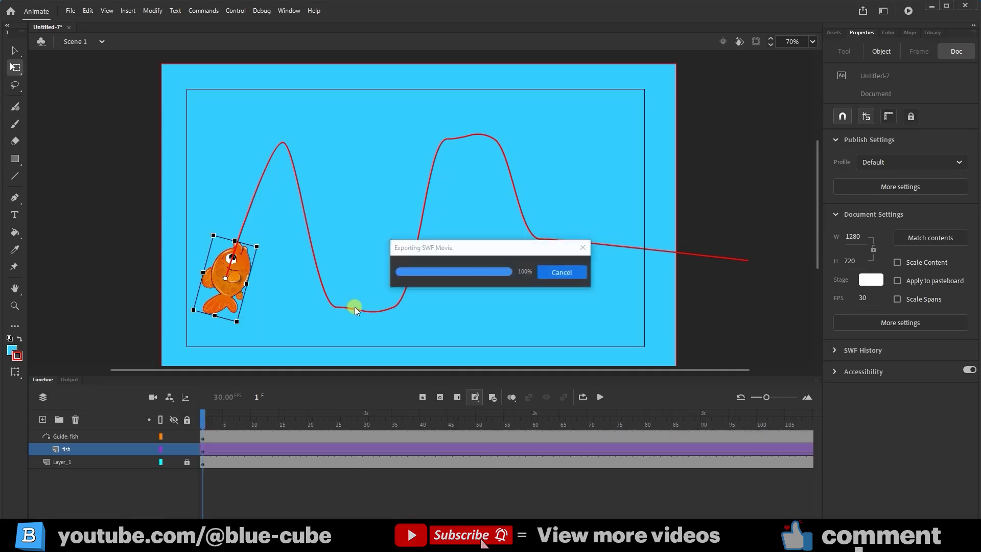